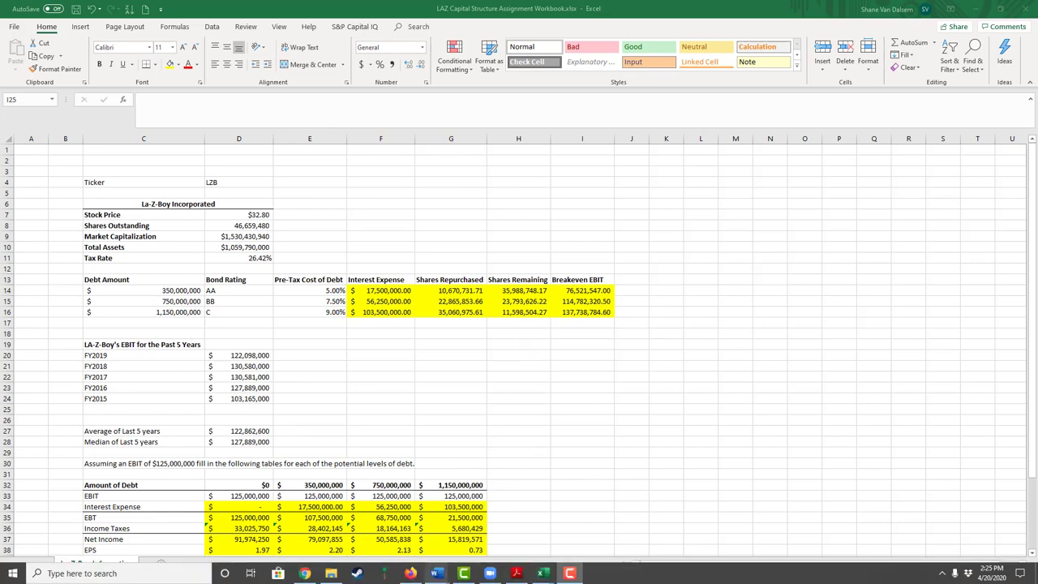
Step: Open the La-Z-Boy Capital Structure Assignment Spring 2020 questions from the course Content listing
click(302, 574)
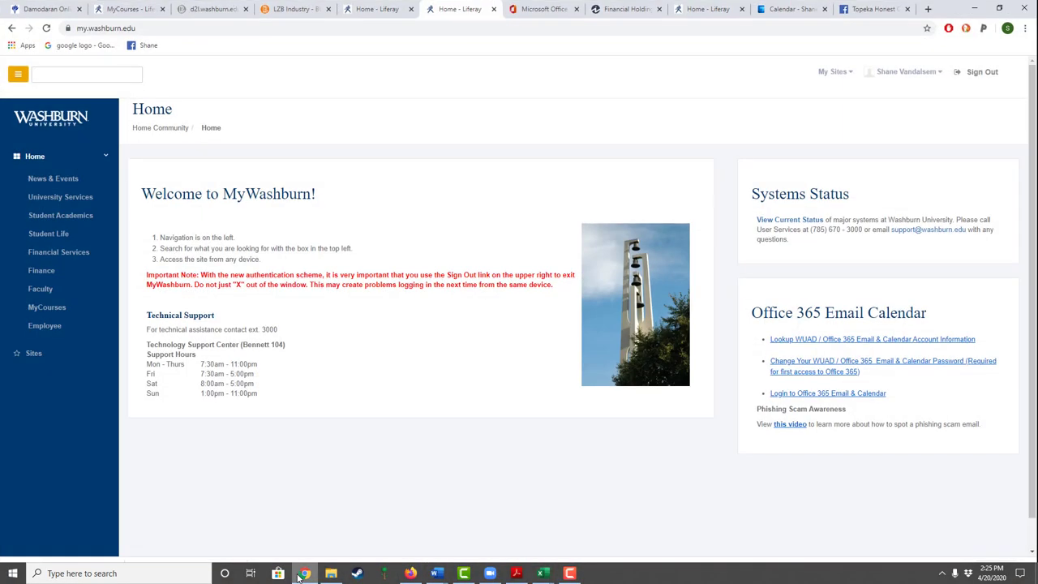
click(276, 9)
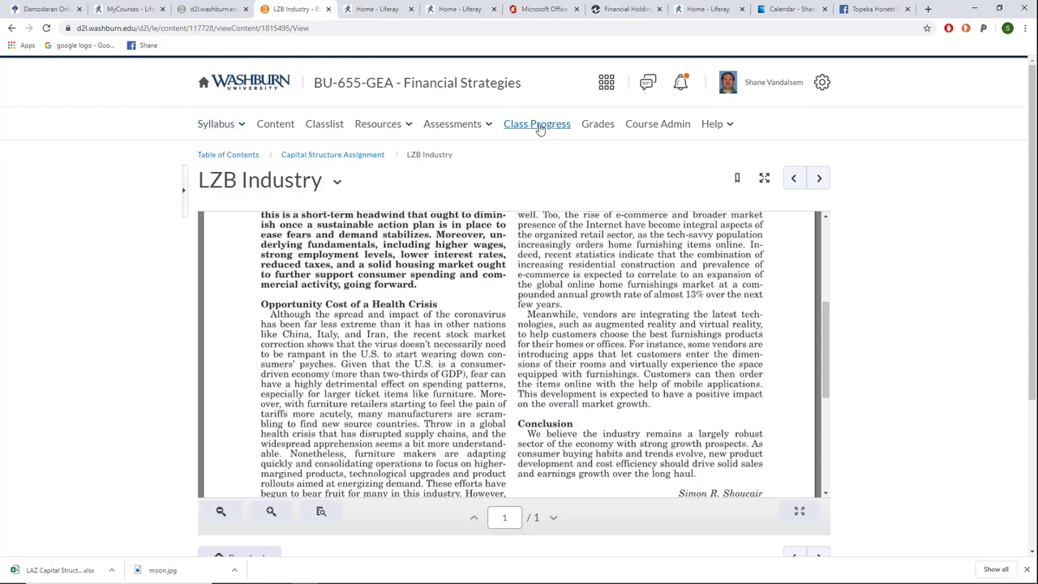
click(273, 128)
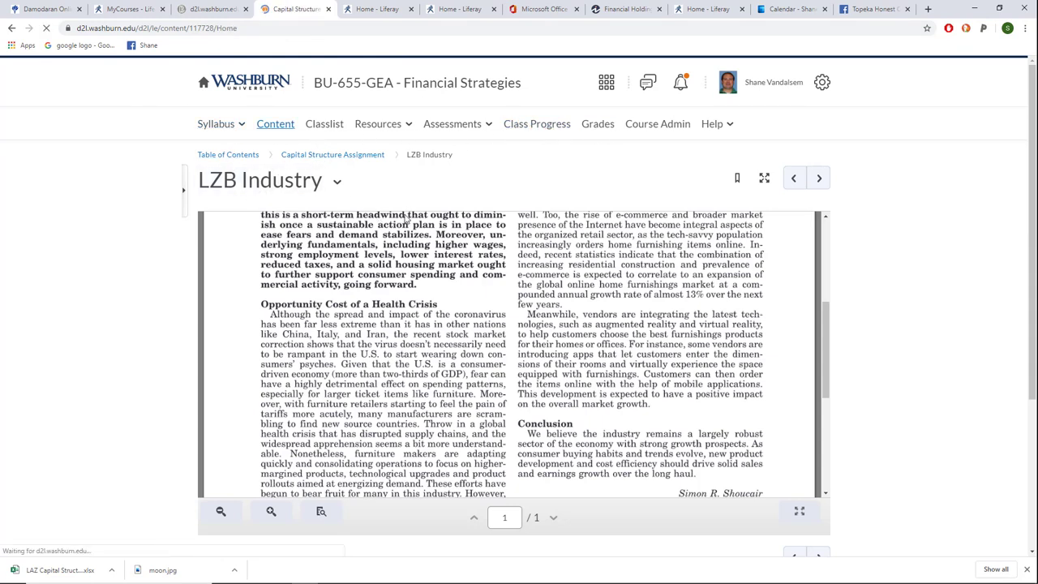
scroll(325, 341, down, 2)
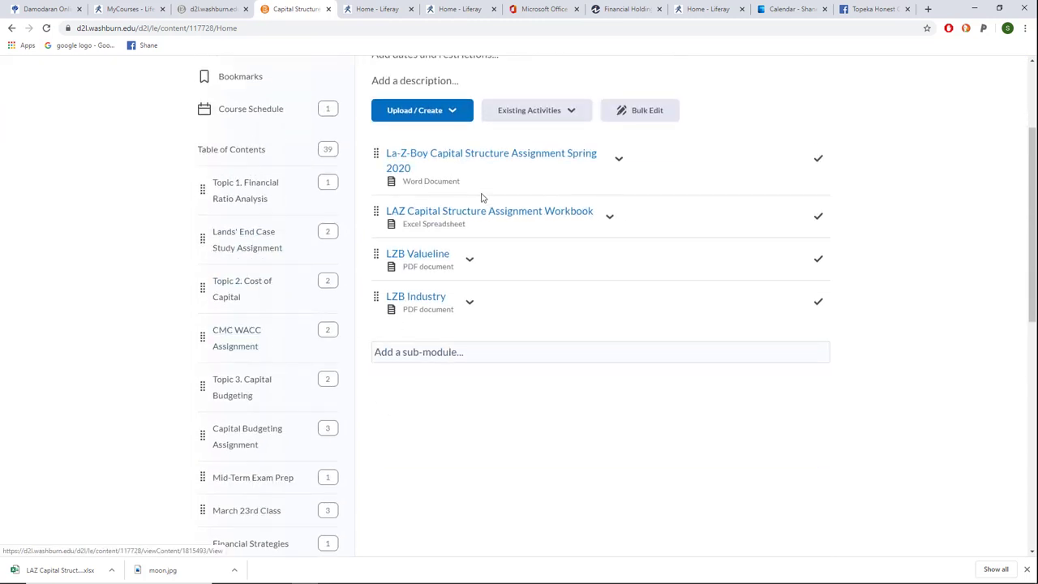
click(479, 165)
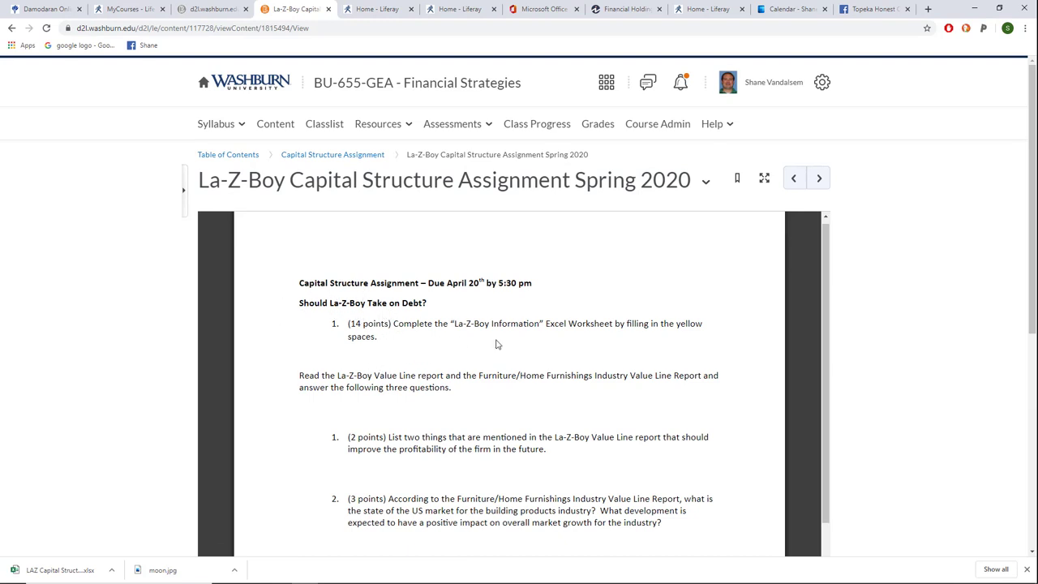
Step: Read through the assignment questions, then bring the Excel workbook back up
scroll(532, 369, down, 1)
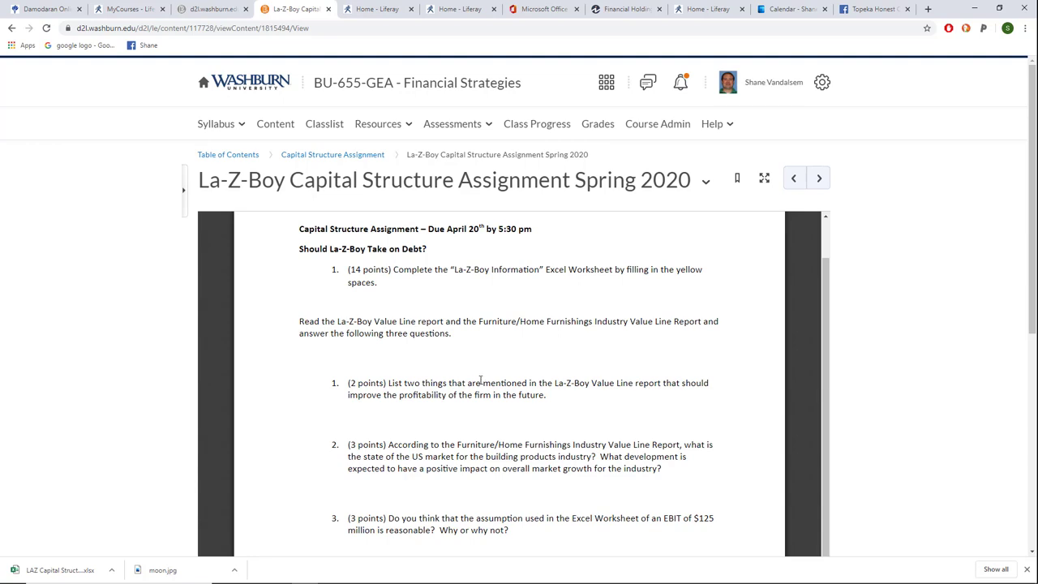
scroll(480, 381, down, 1)
scroll(568, 519, down, 2)
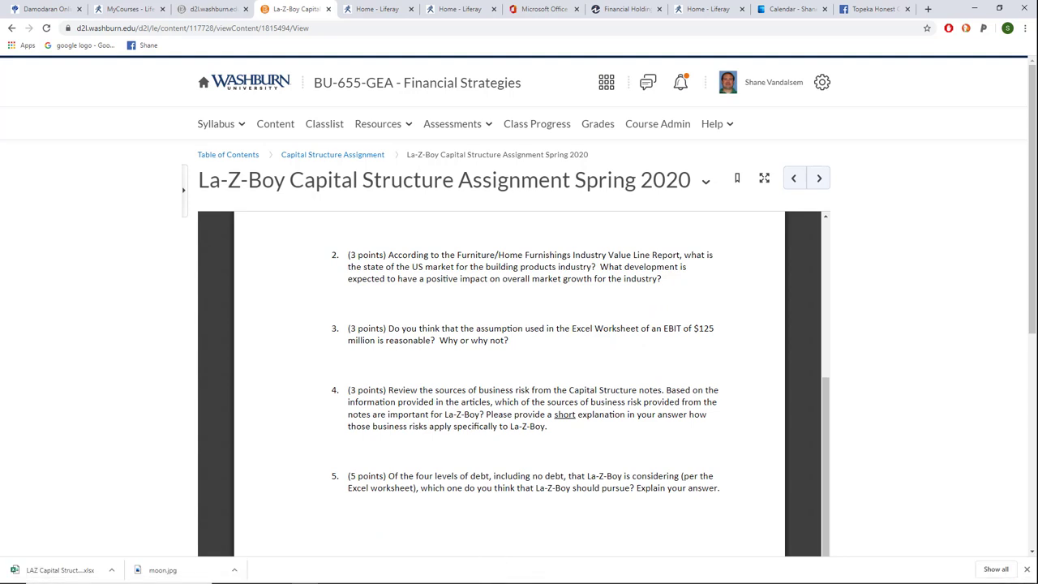
scroll(484, 516, up, 2)
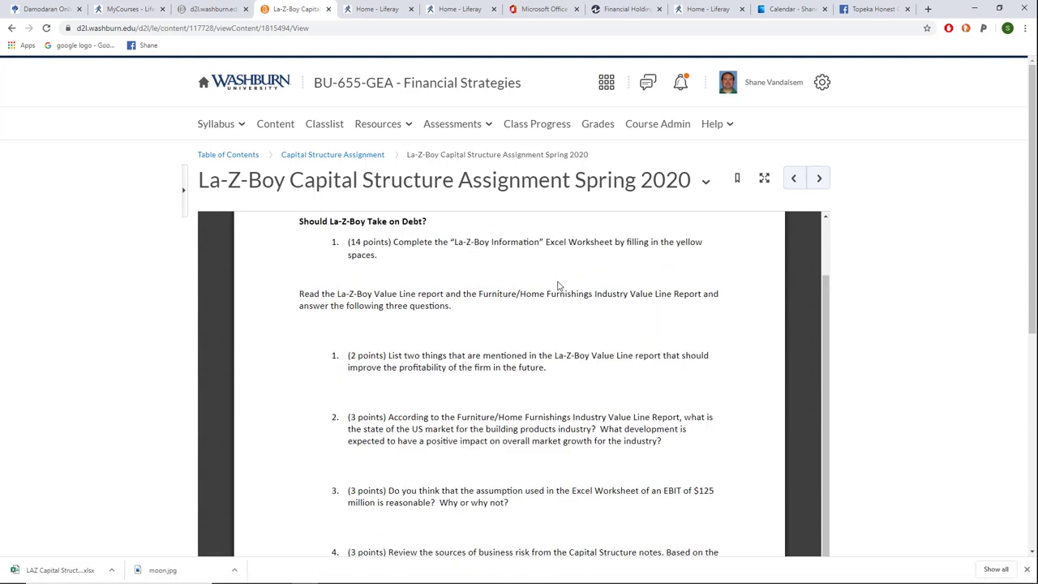
click(543, 573)
click(671, 551)
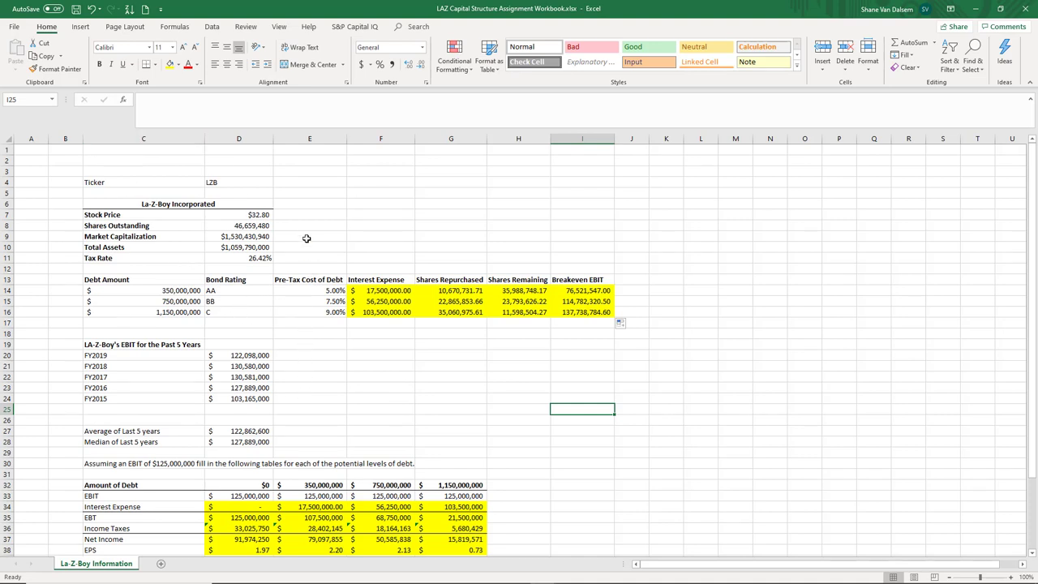
click(241, 215)
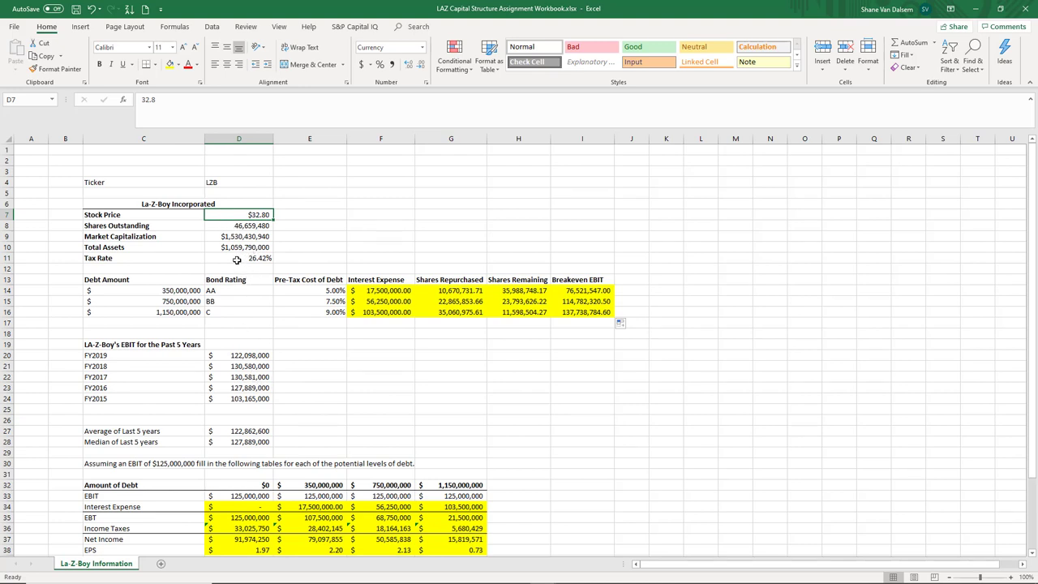
click(225, 230)
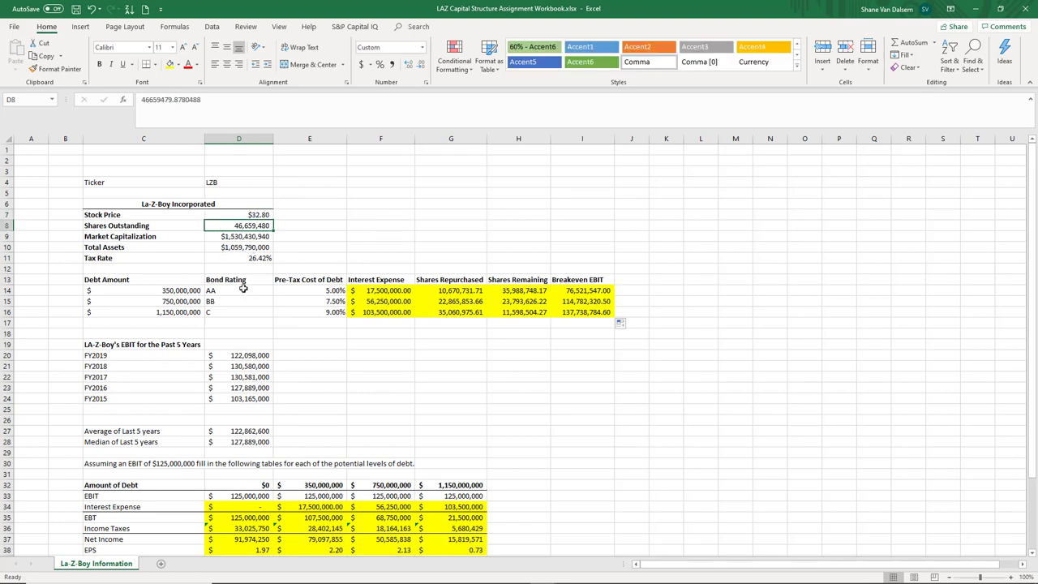
click(229, 238)
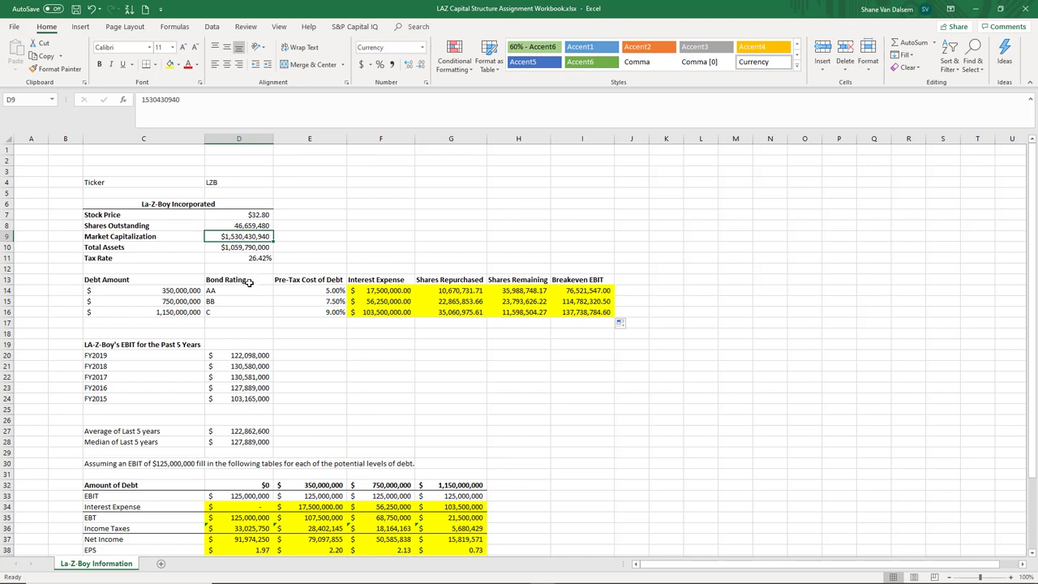
click(249, 260)
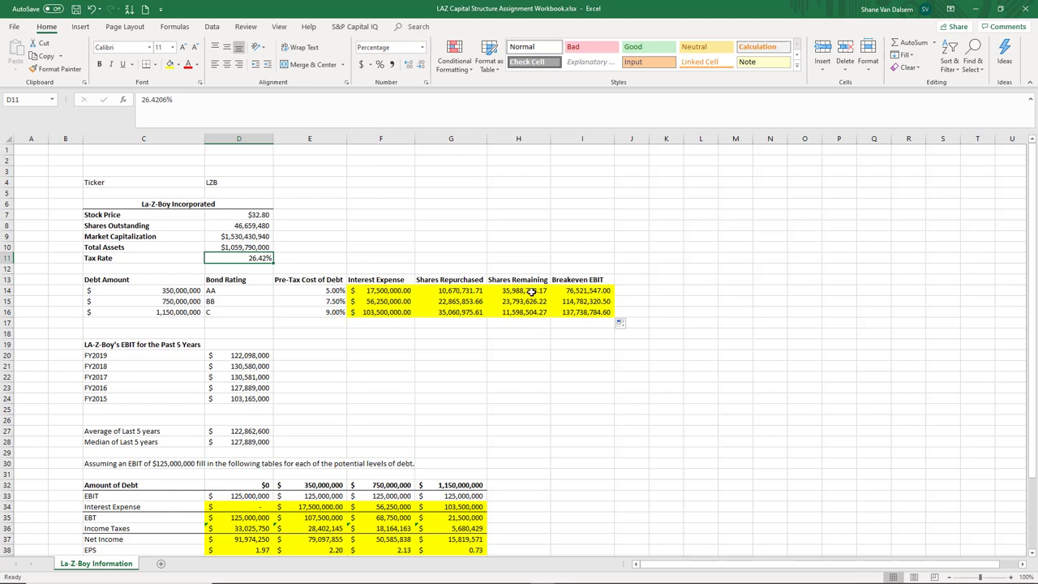
click(372, 289)
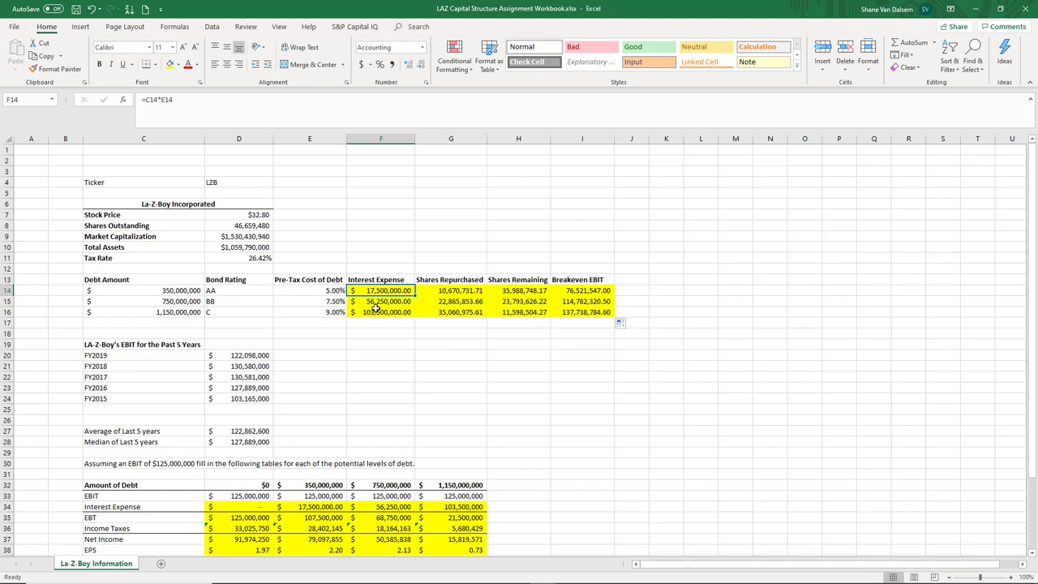
click(473, 372)
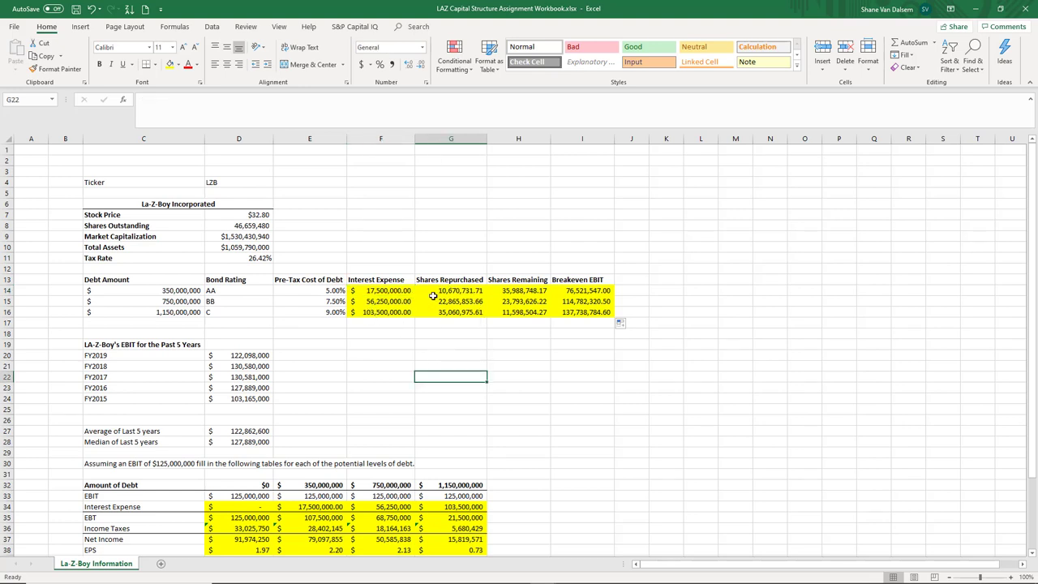
click(434, 291)
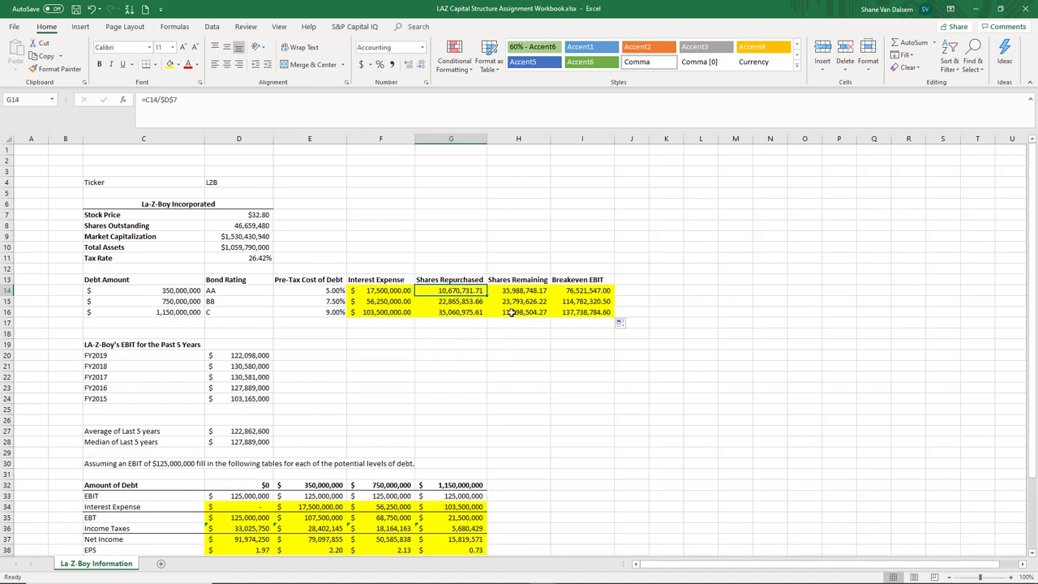
click(504, 354)
click(577, 292)
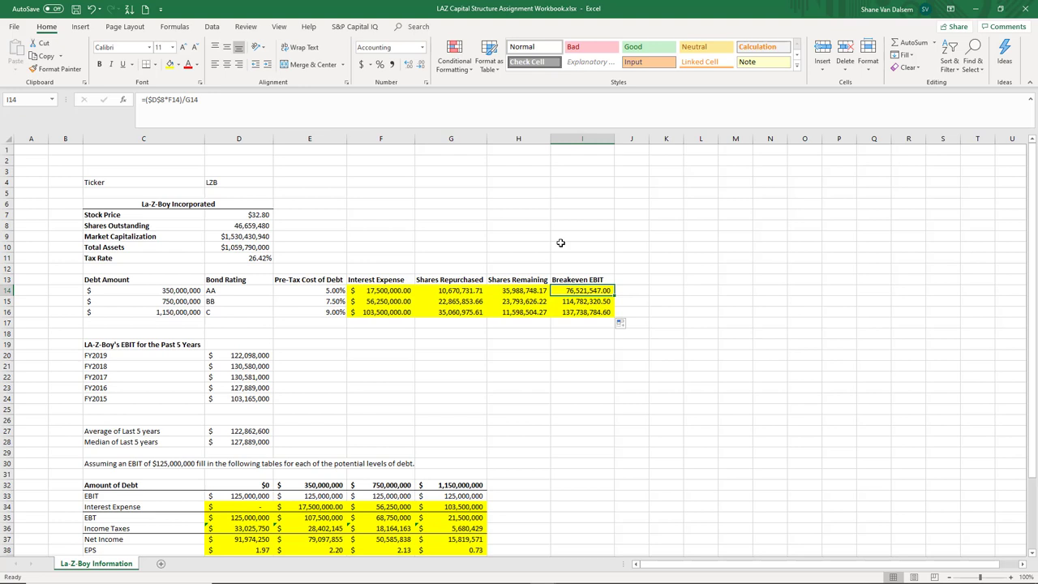
click(569, 301)
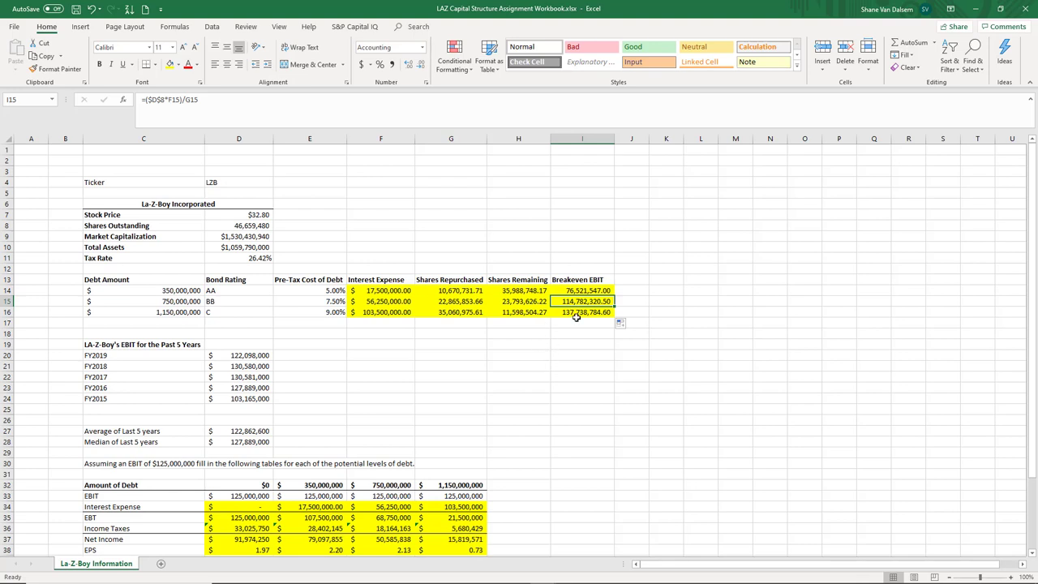
click(530, 431)
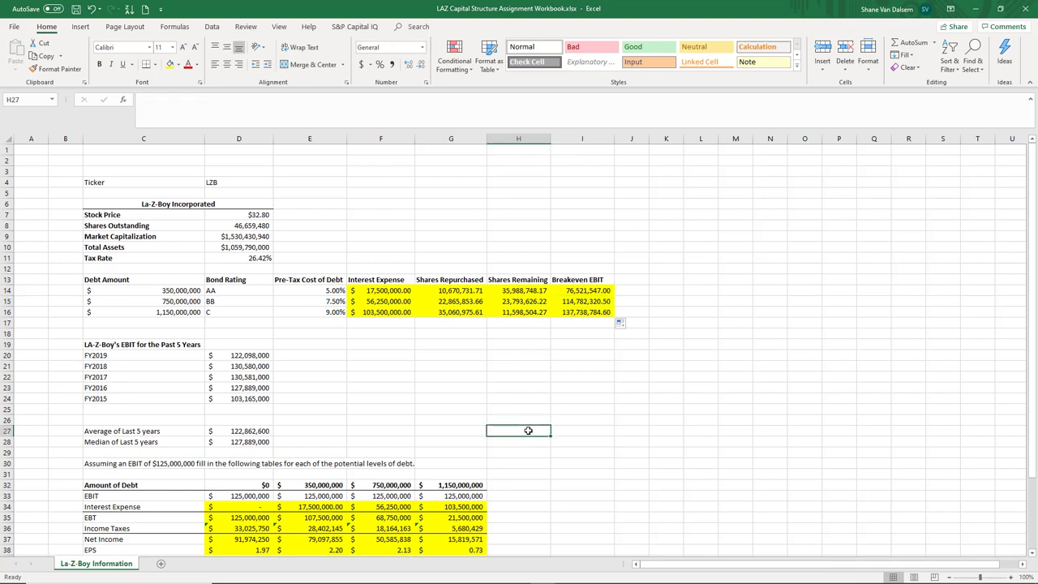
click(237, 355)
click(238, 387)
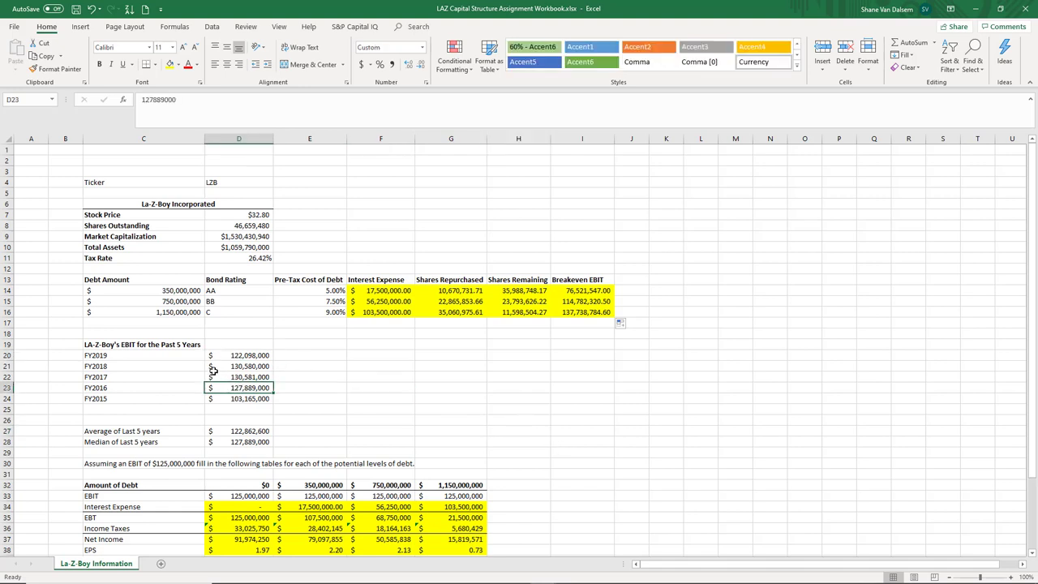
click(219, 356)
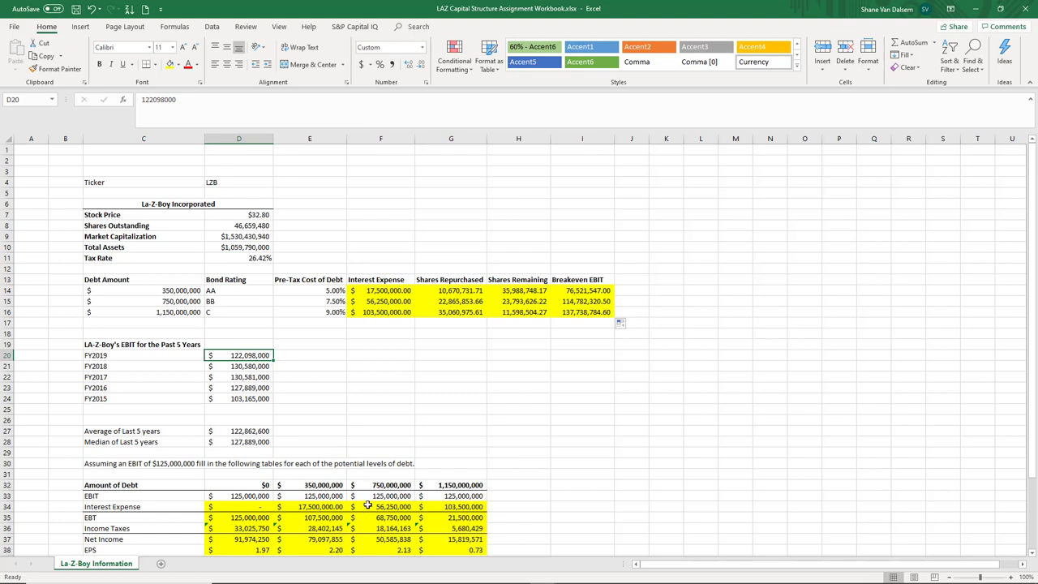
Step: Review the debt-level cash flow tables, opening and cancelling the menu on stockholder cash flow cell D41
scroll(417, 431, down, 2)
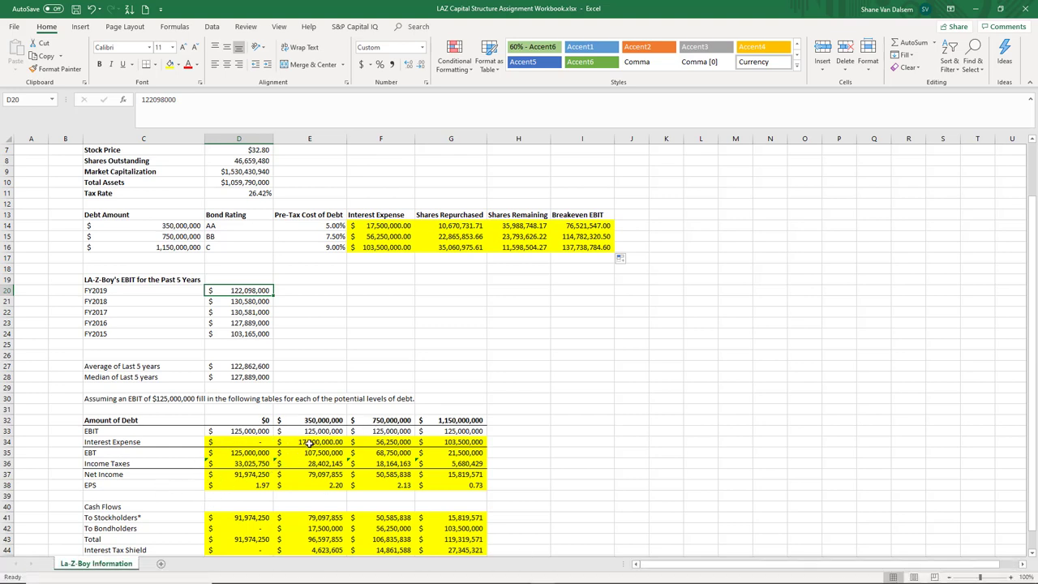
scroll(418, 397, up, 2)
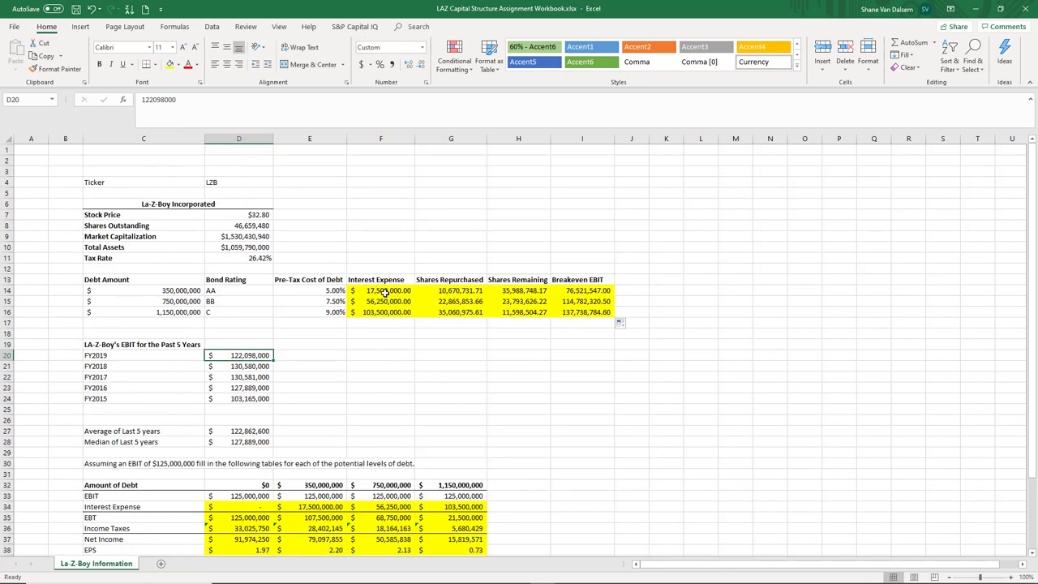
scroll(394, 434, down, 1)
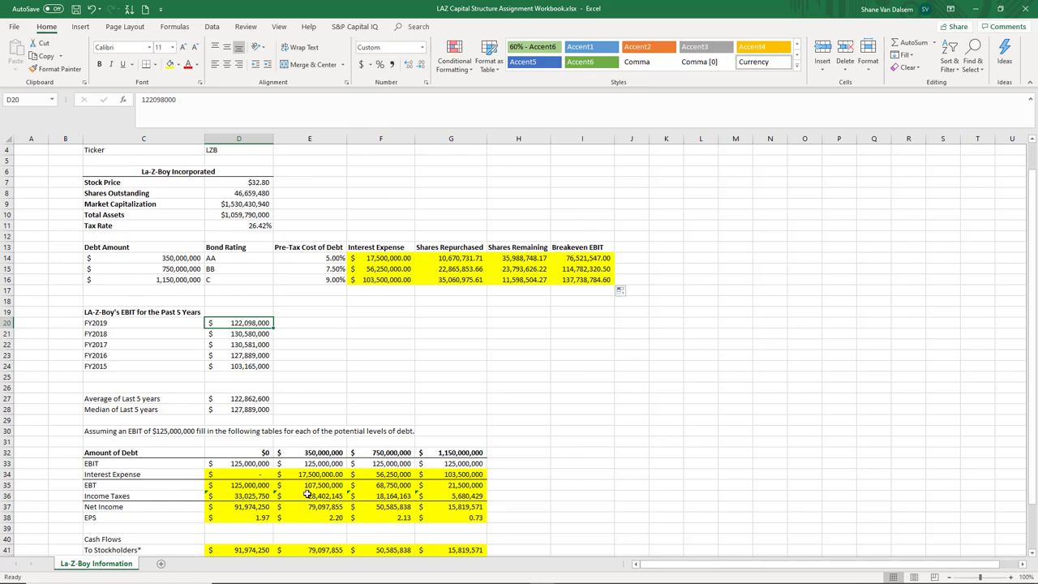
scroll(422, 490, down, 2)
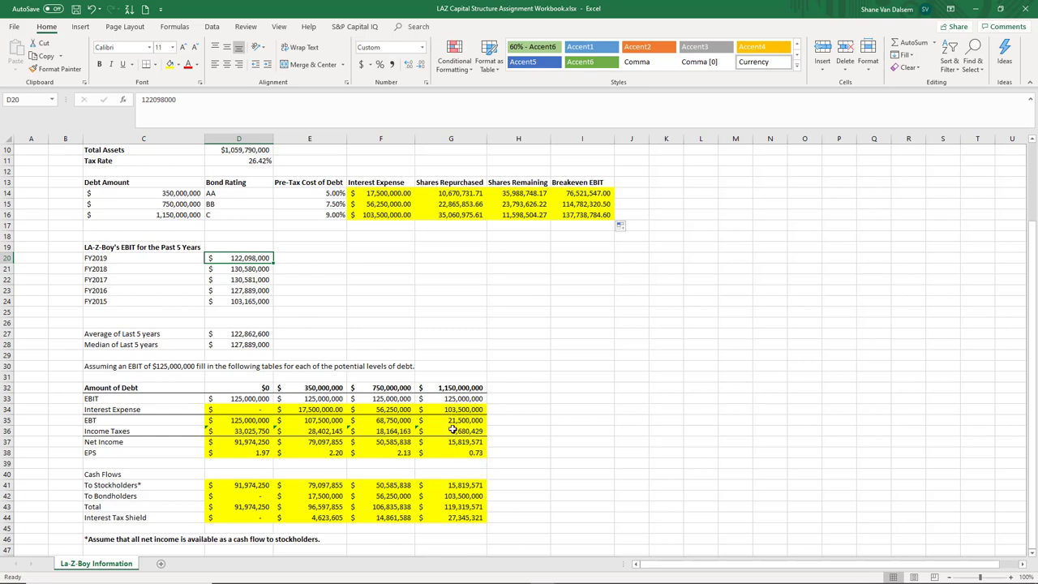
scroll(452, 430, down, 1)
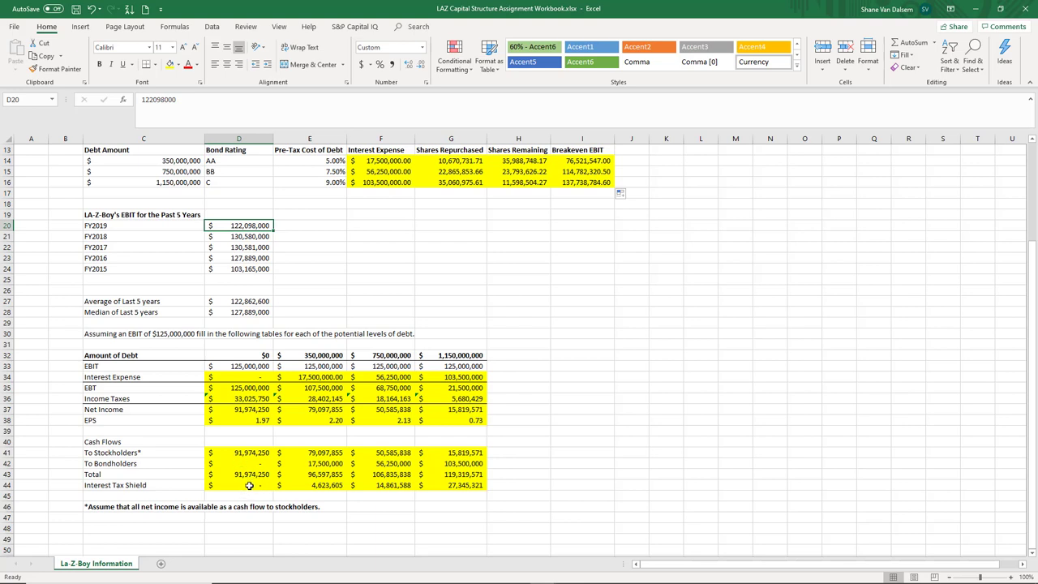
right_click(246, 452)
key(Escape)
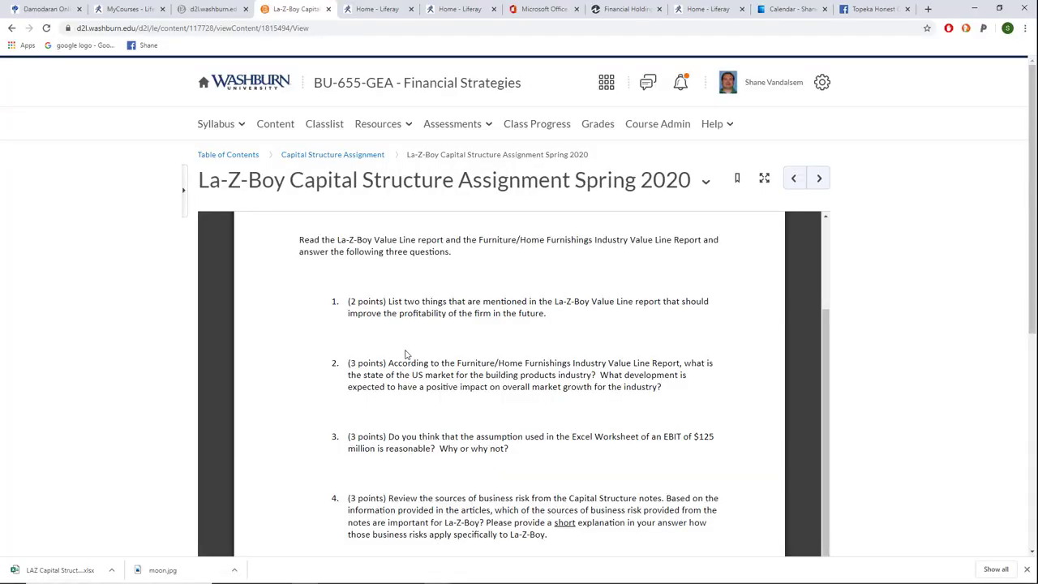
Step: Open the course Content page in a new tab and switch to the Capital Structure page
scroll(415, 357, up, 1)
scroll(415, 357, down, 1)
right_click(276, 123)
click(307, 132)
right_click(340, 82)
click(345, 9)
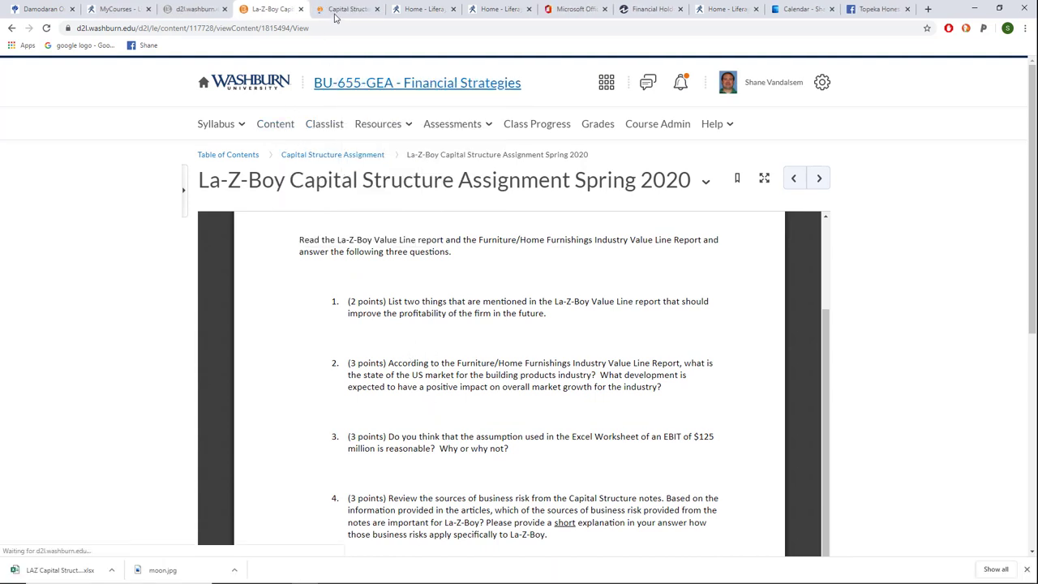
Step: Open the LZB Valueline report and read its La-Z-Boy business summary and outlook
click(405, 418)
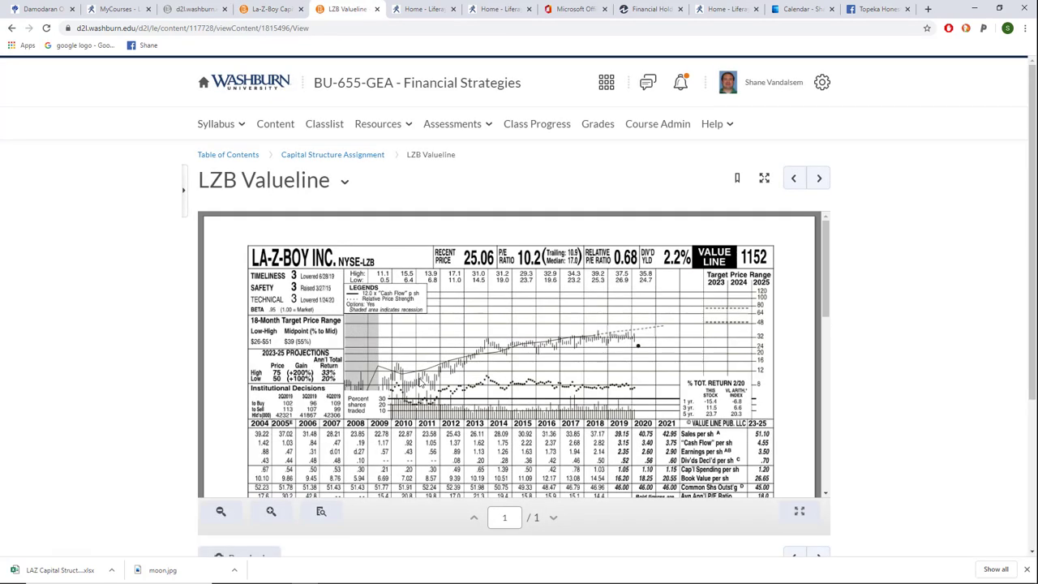
scroll(468, 395, down, 5)
scroll(468, 395, down, 3)
scroll(471, 394, down, 1)
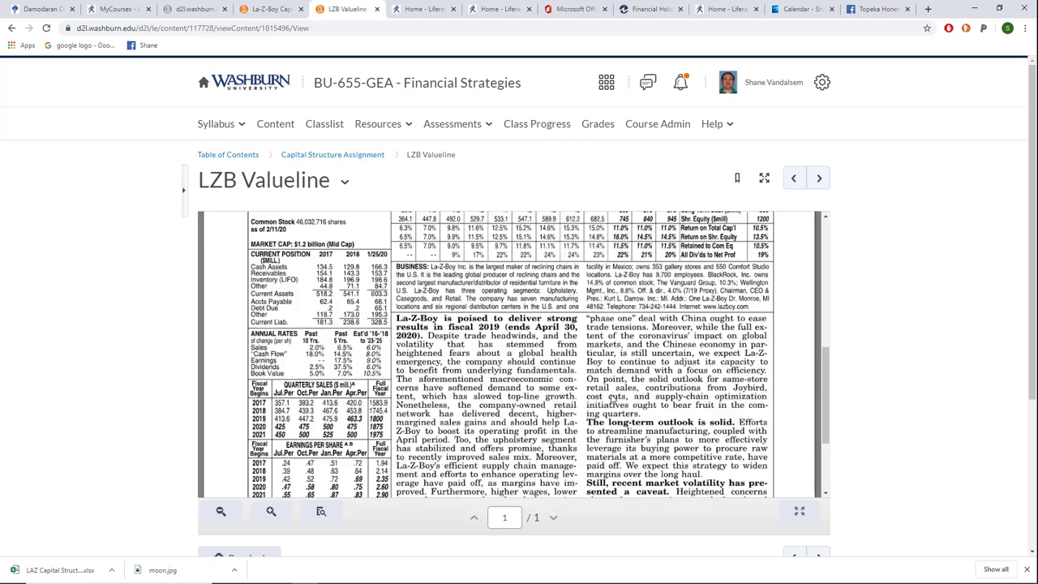
scroll(616, 403, up, 3)
scroll(721, 335, down, 3)
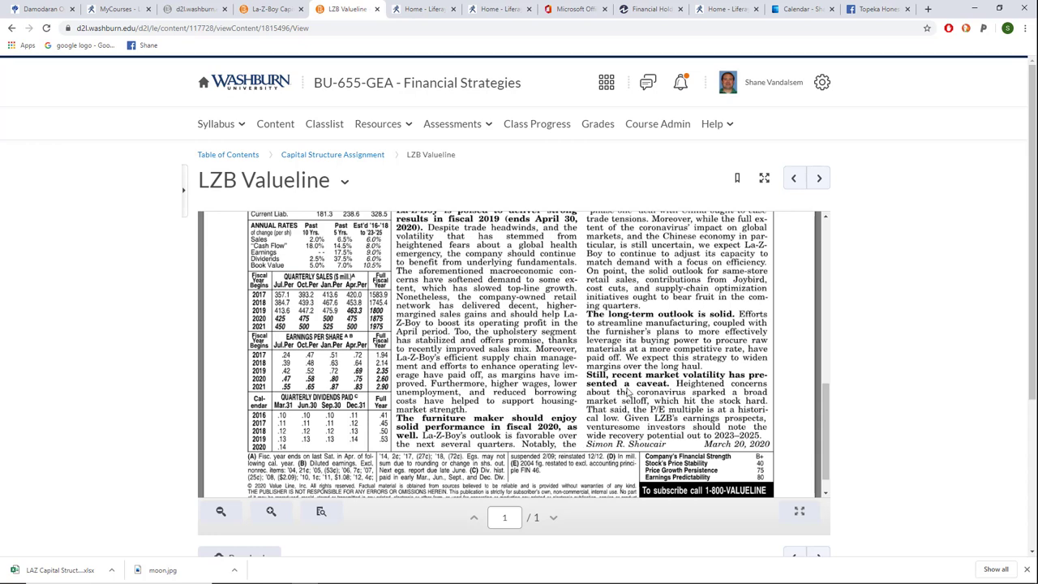
scroll(641, 387, down, 1)
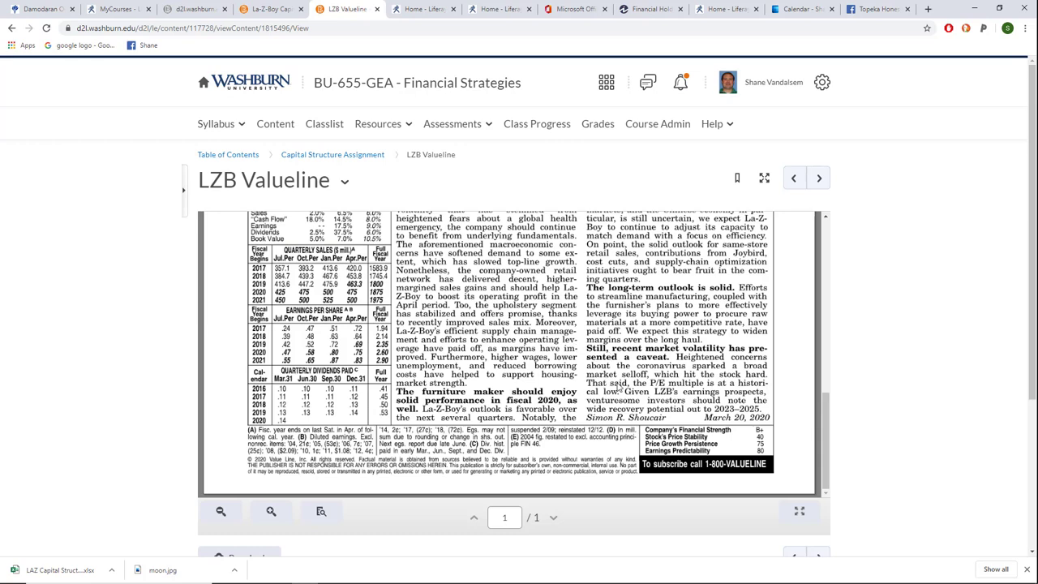
Step: Scroll the LZB Valueline PDF, then pick Capital Structure Assignment from the Back history
scroll(562, 369, up, 2)
scroll(562, 369, down, 2)
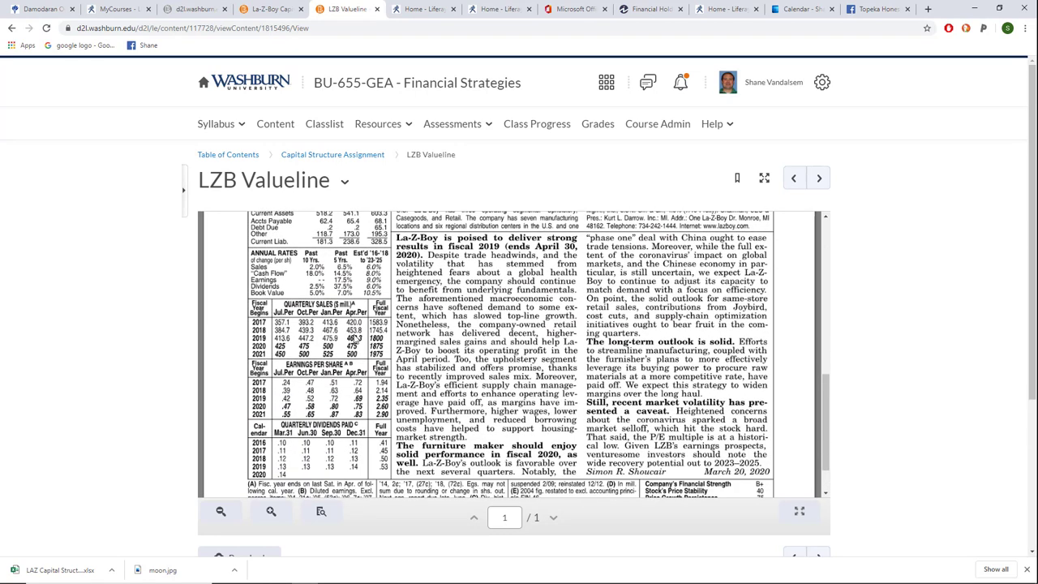
scroll(449, 349, up, 2)
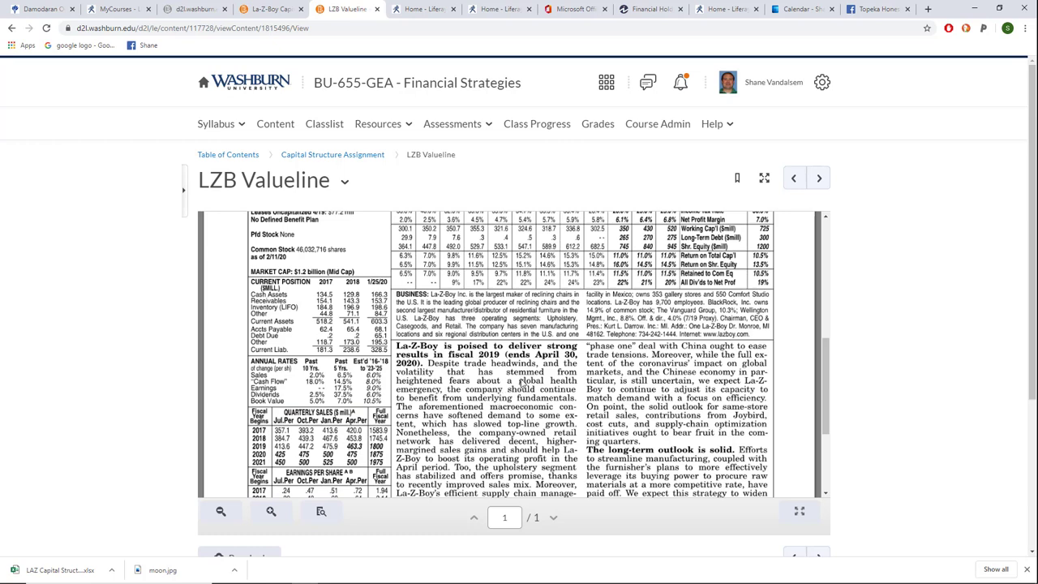
scroll(523, 381, up, 3)
scroll(523, 422, up, 3)
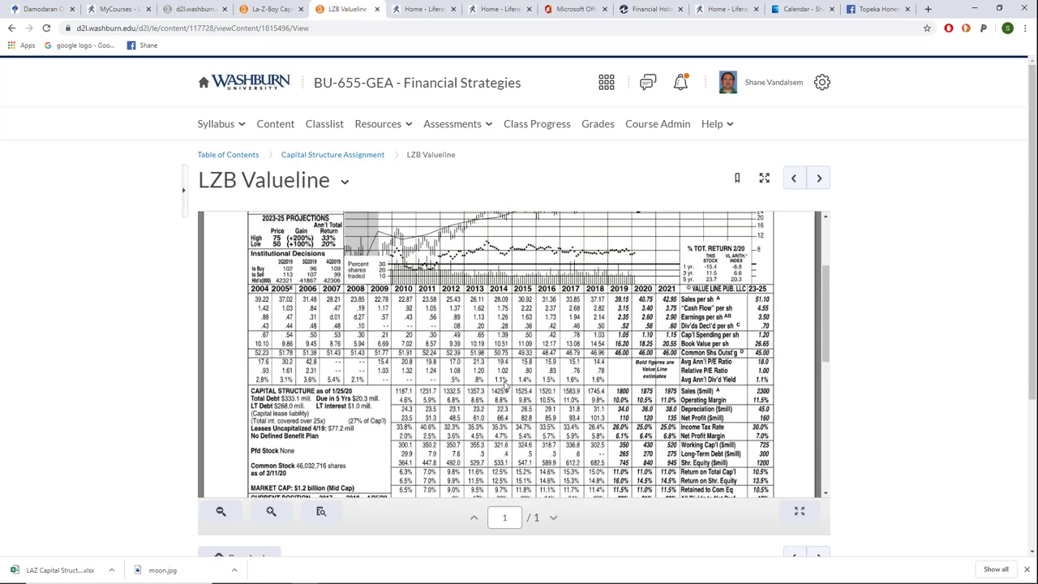
right_click(10, 31)
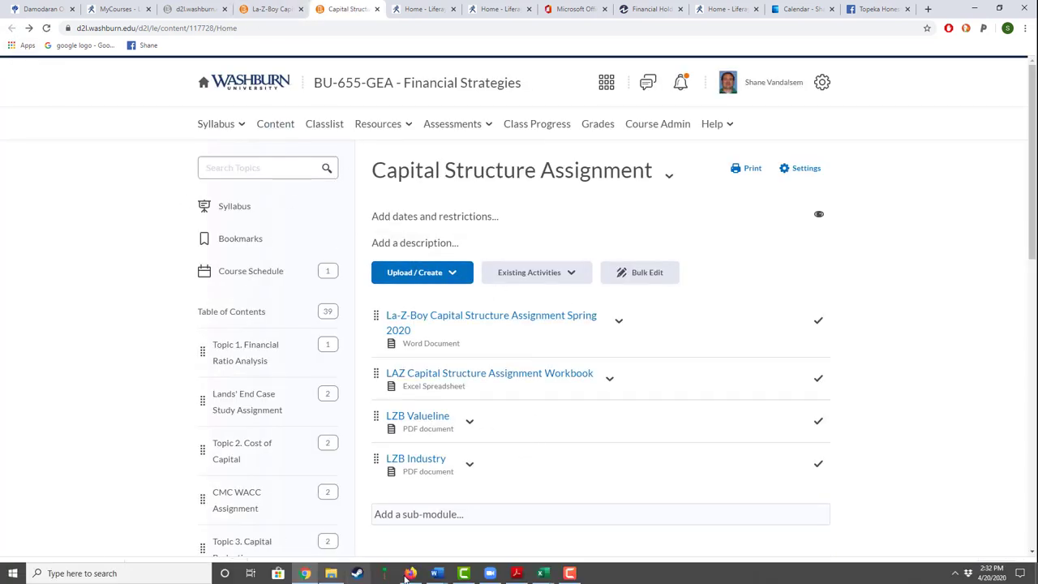
click(436, 572)
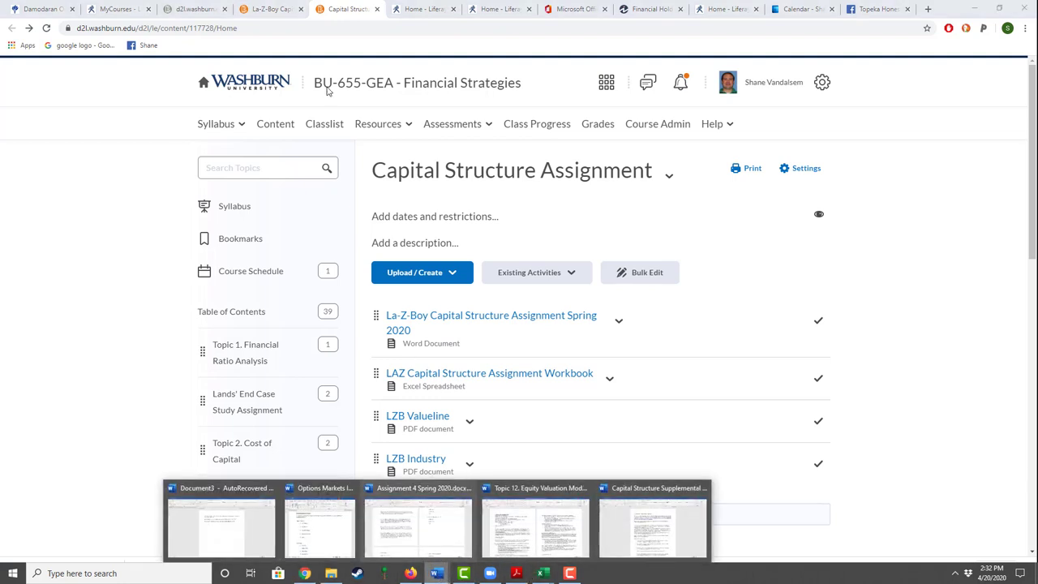
click(256, 14)
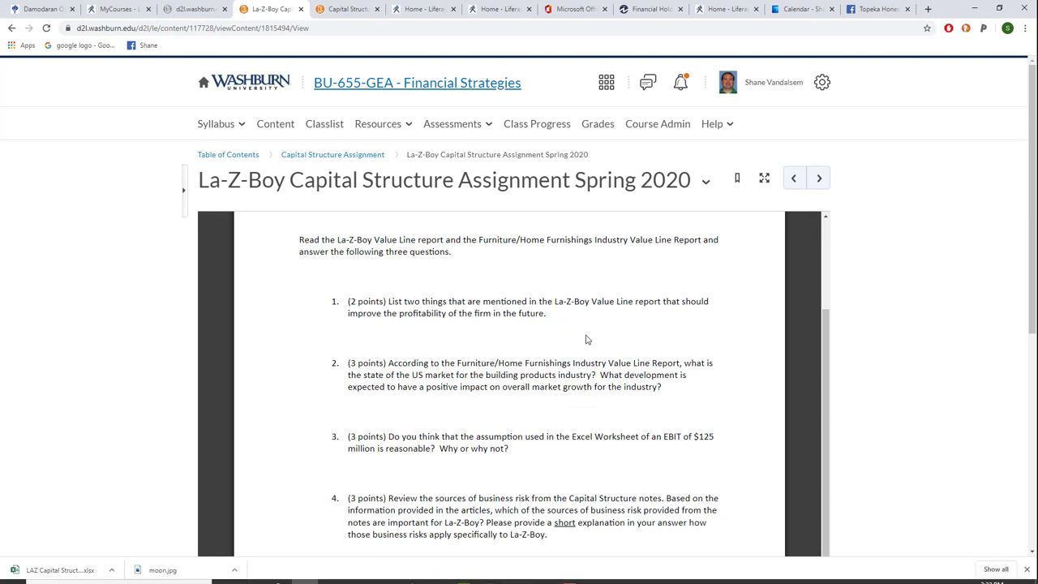
scroll(596, 343, down, 1)
scroll(596, 343, down, 1)
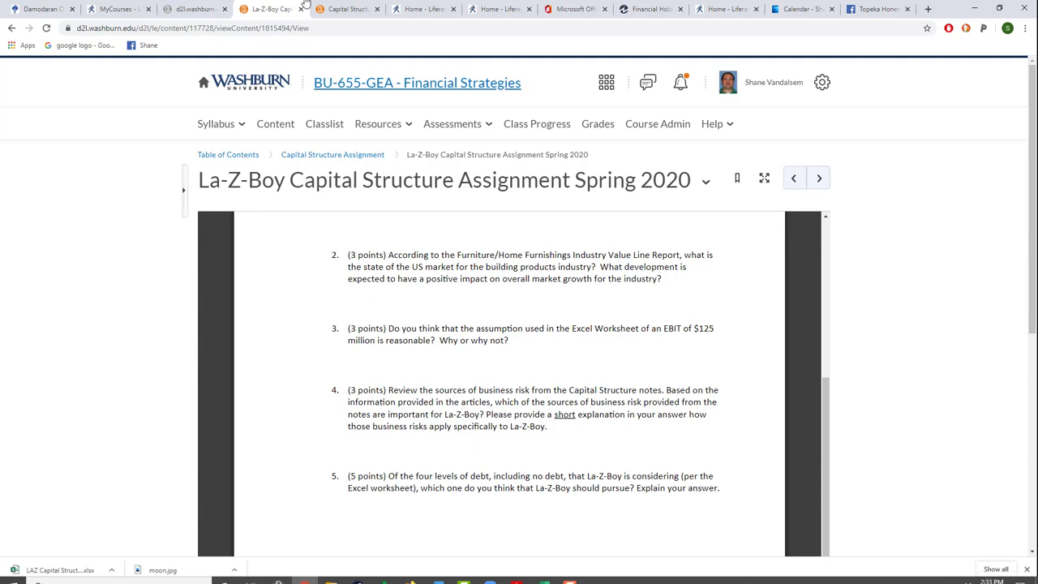
click(328, 10)
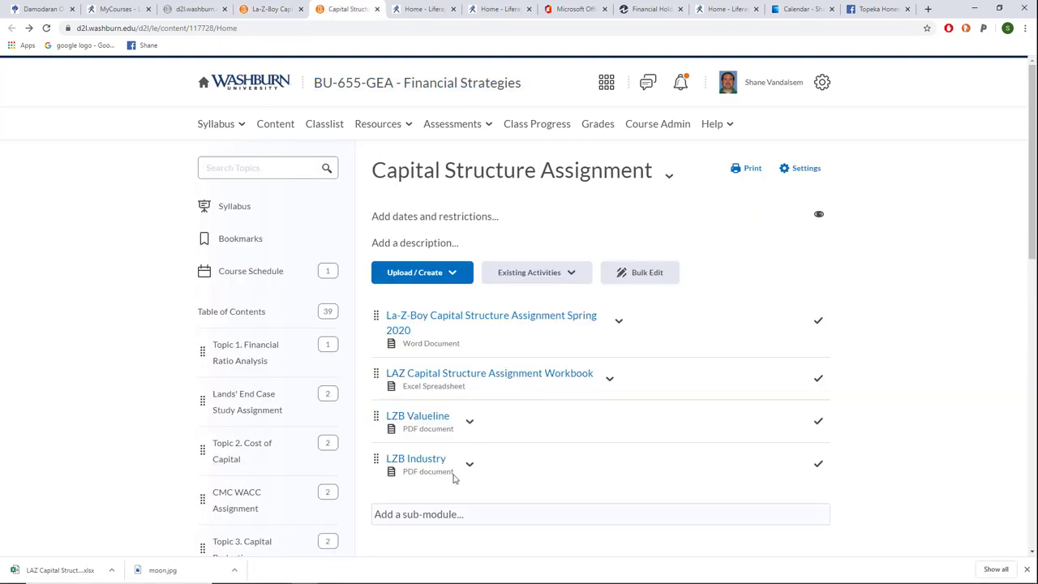
Step: Read the LZB Industry report through its conclusion, then return to the La-Z-Boy questions tab
click(411, 459)
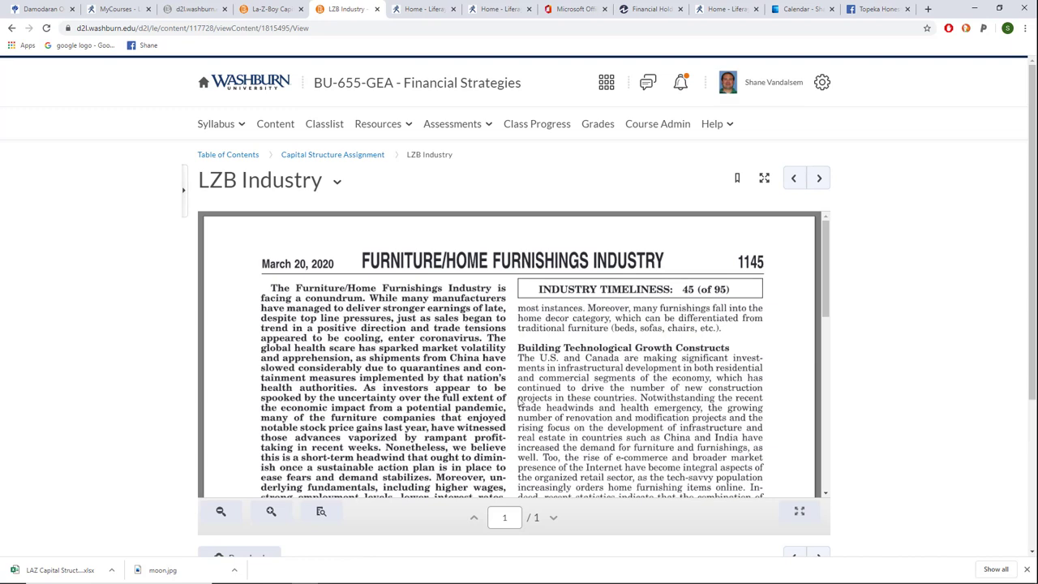
scroll(466, 360, down, 1)
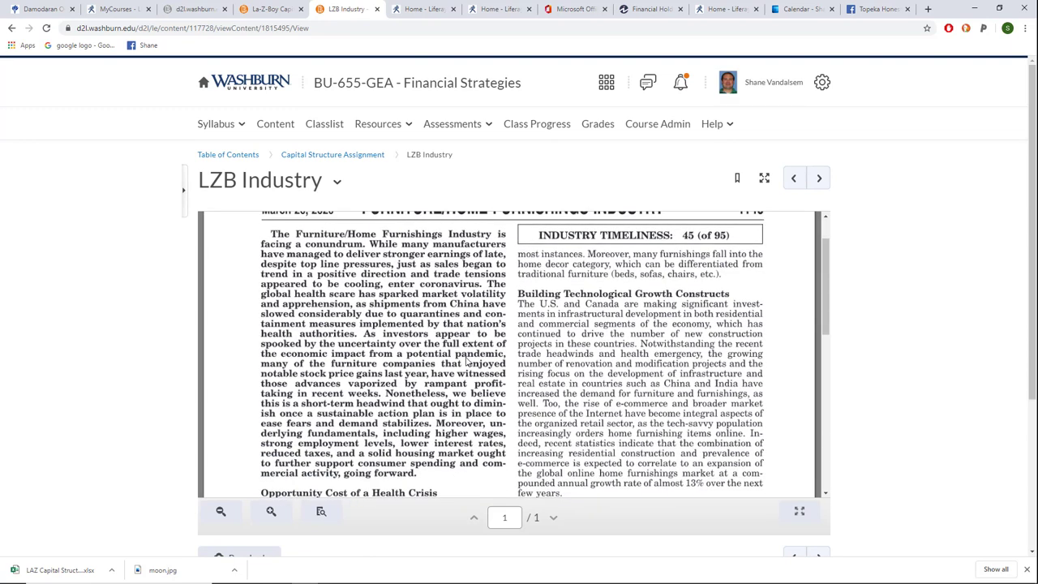
mouse_move(423, 577)
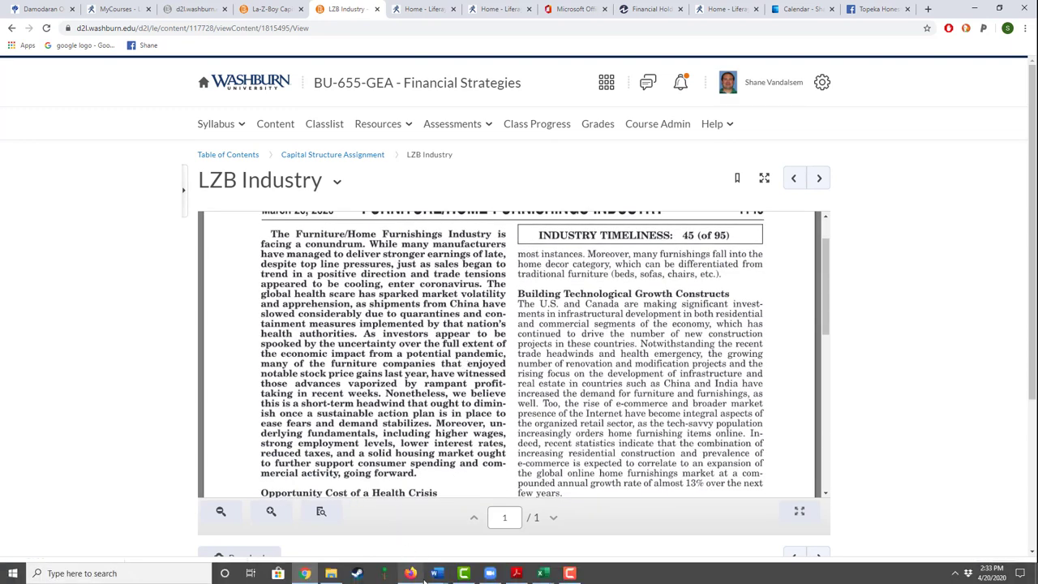
scroll(636, 413, down, 3)
scroll(636, 413, down, 1)
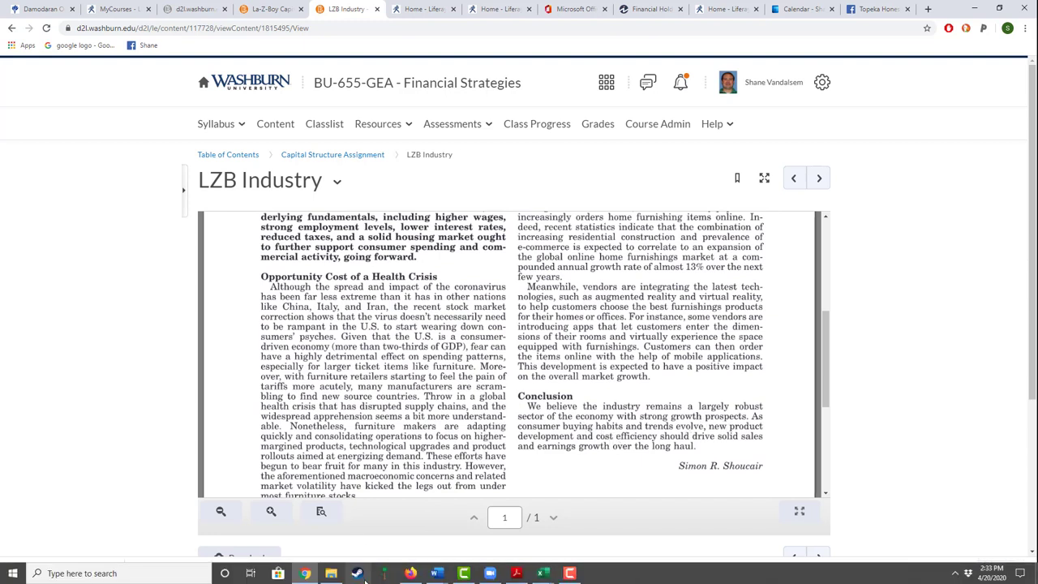
click(243, 9)
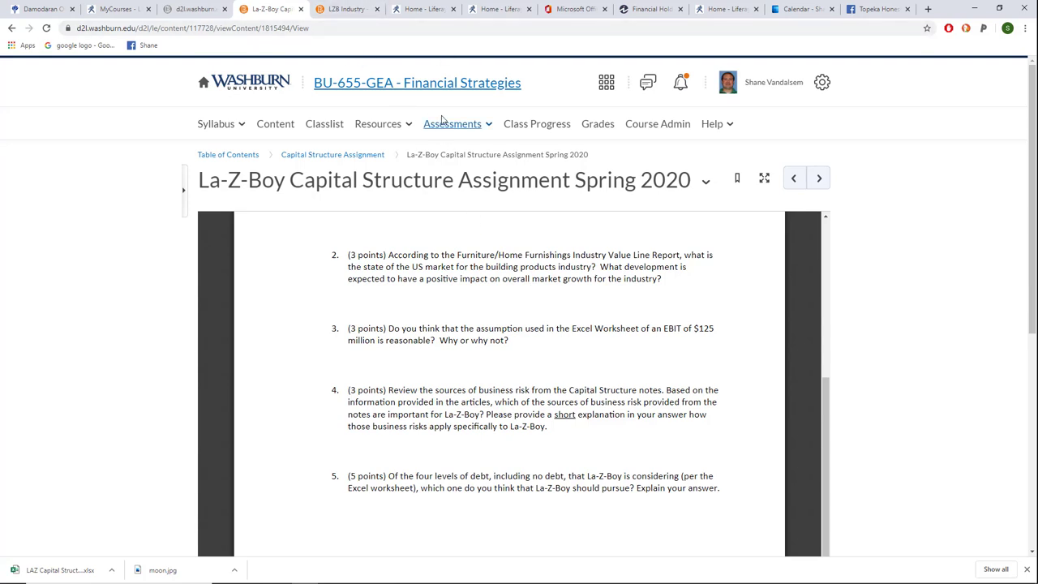
Step: Show the LZB Industry report's opening commentary on coronavirus and e-commerce growth
click(348, 8)
scroll(685, 381, up, 10)
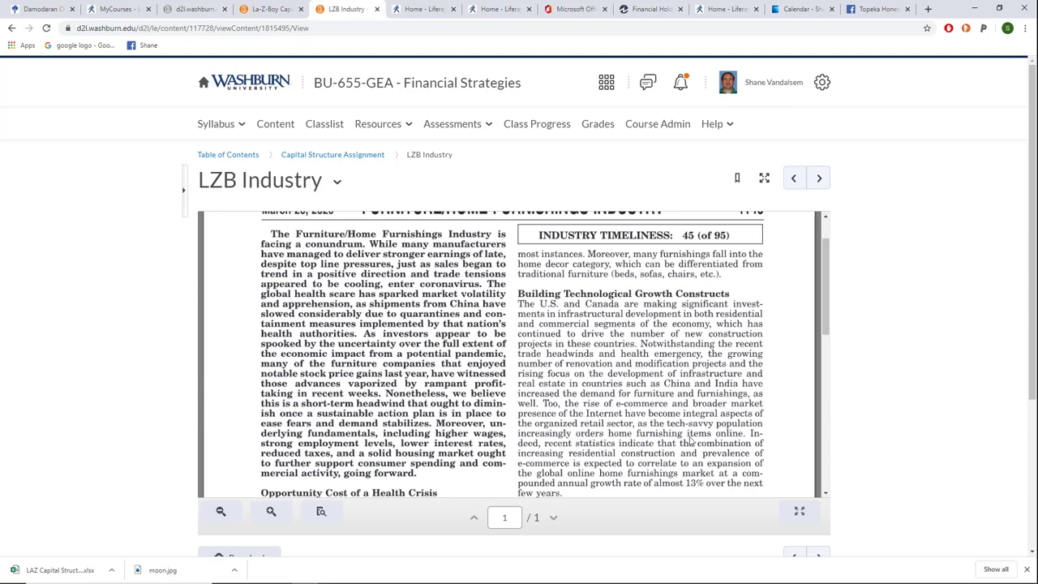
Step: Read the LZB Industry growth-constructs passage, then return to the La-Z-Boy assignment questions tab
scroll(689, 439, down, 1)
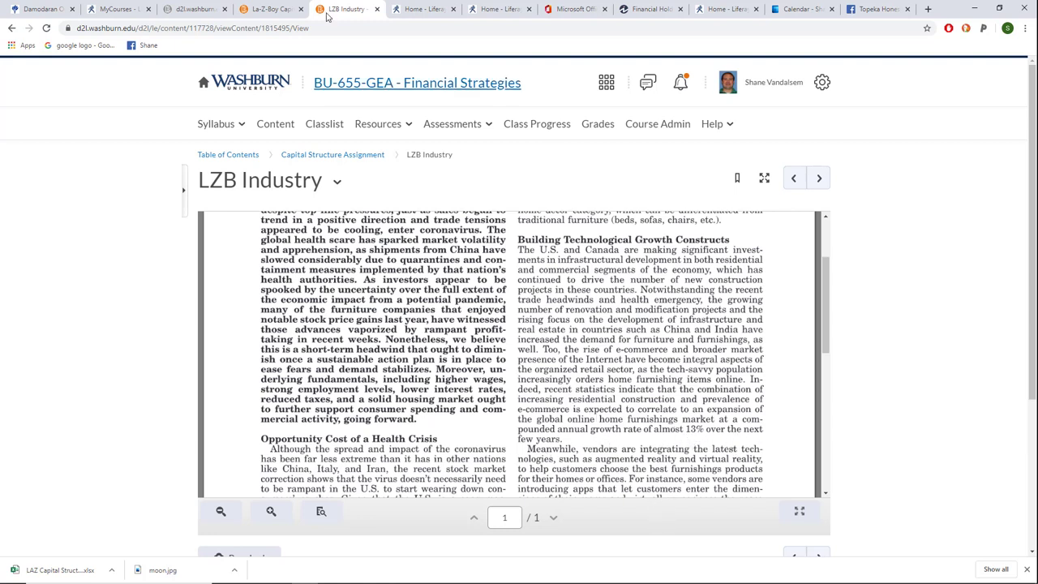
click(282, 14)
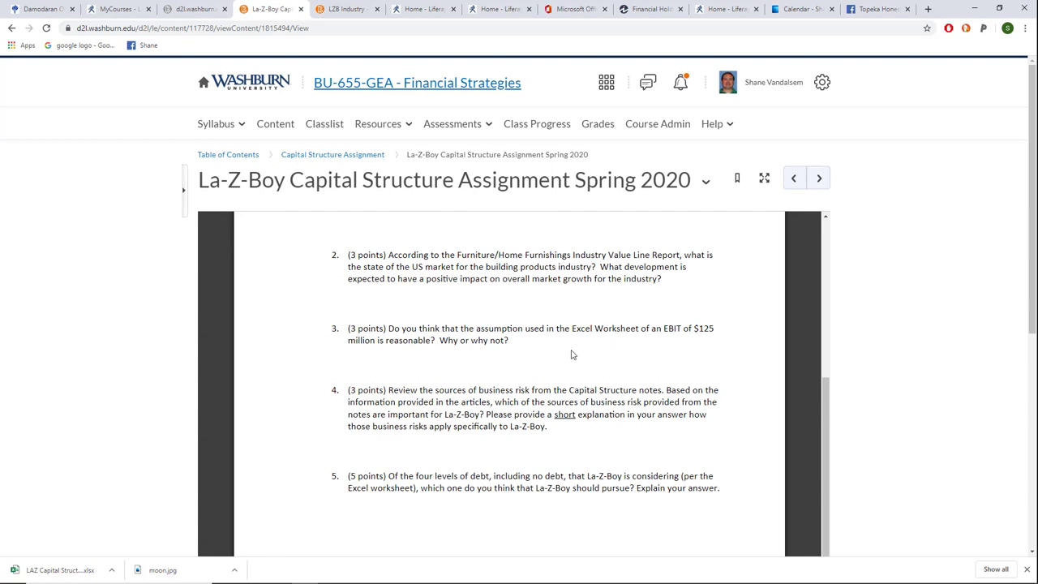
Step: Scroll the assignment document down to questions 2–5, ending with which debt level to pursue
scroll(558, 357, down, 2)
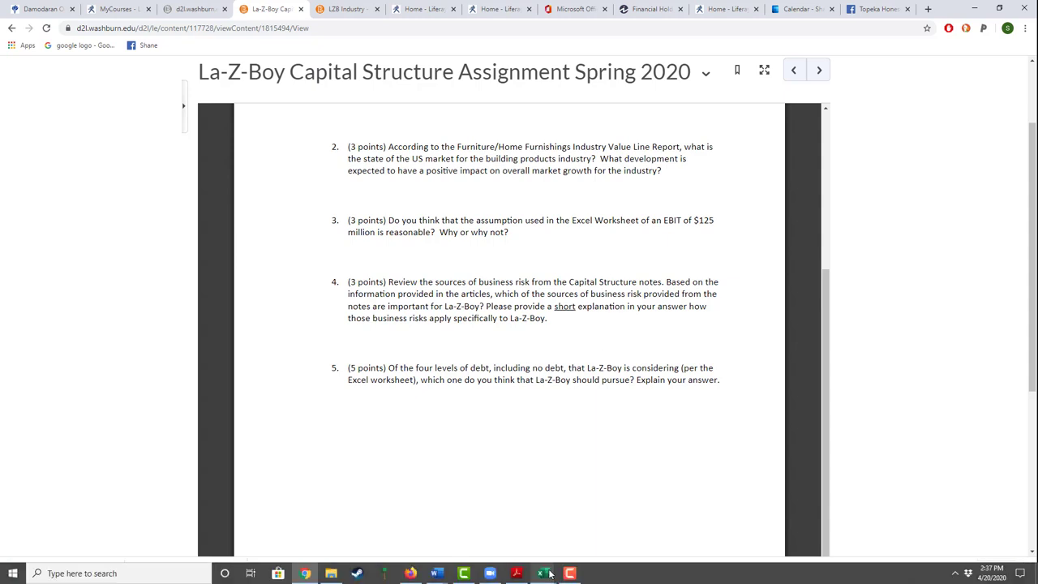
mouse_move(542, 574)
click(672, 535)
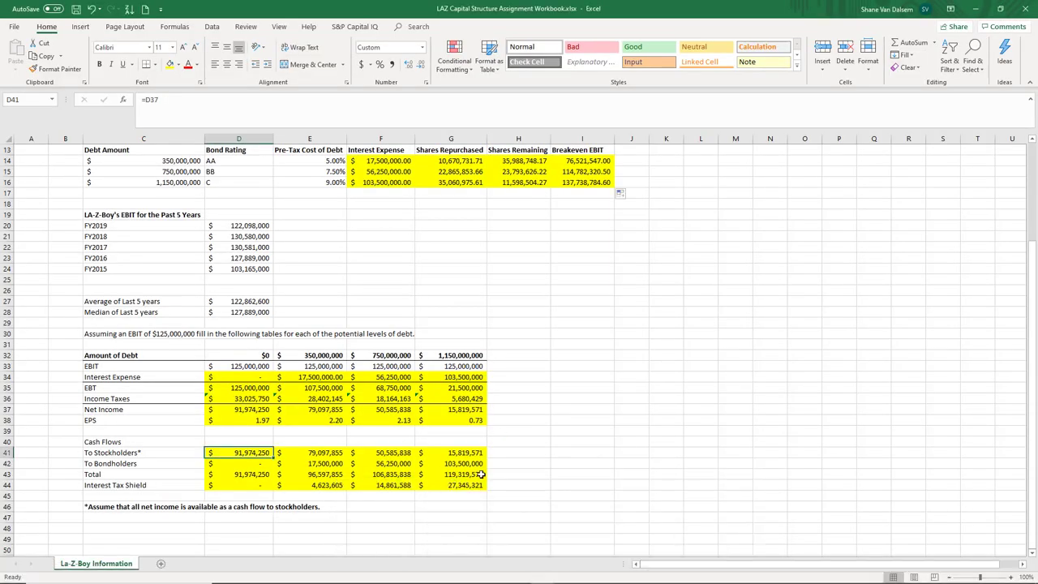
scroll(479, 438, up, 4)
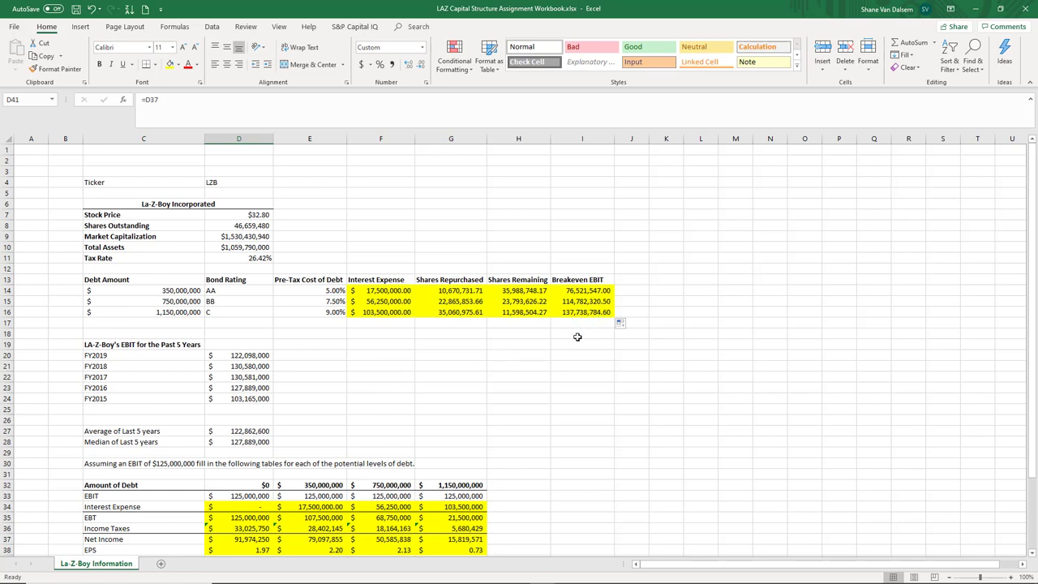
scroll(556, 342, down, 2)
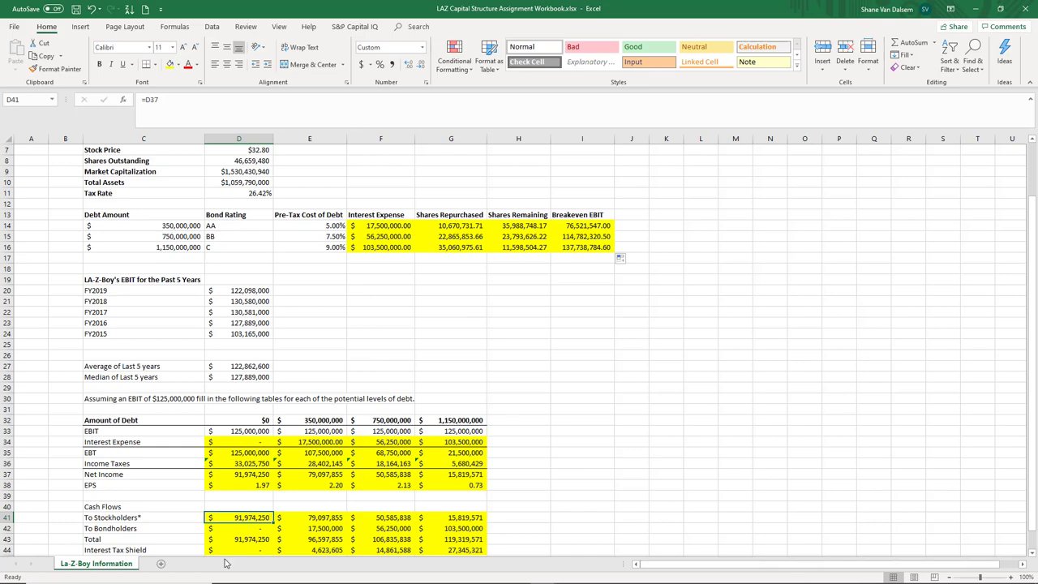
scroll(618, 452, up, 2)
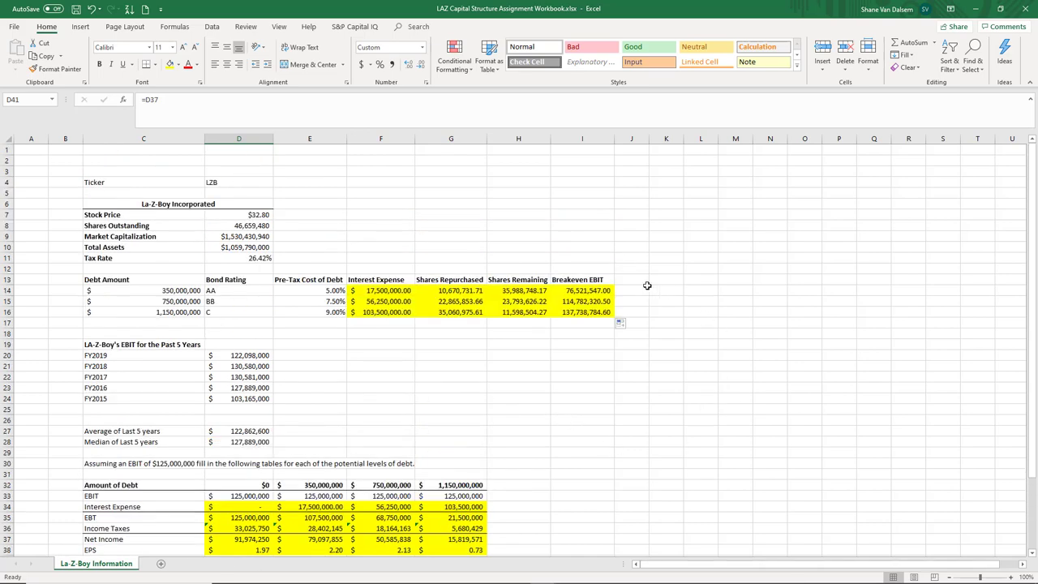
click(581, 313)
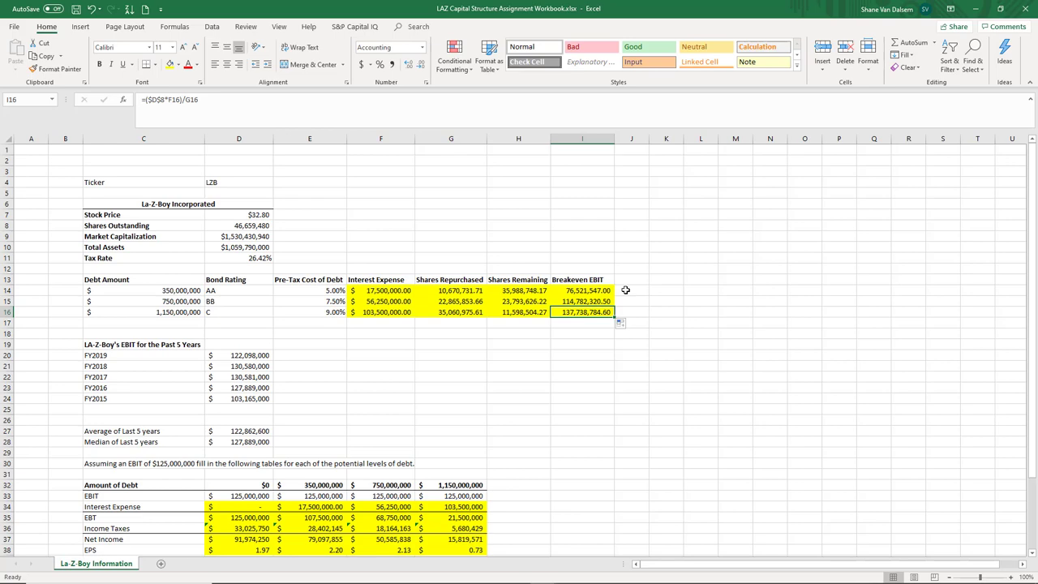
scroll(612, 320, down, 2)
scroll(362, 448, down, 2)
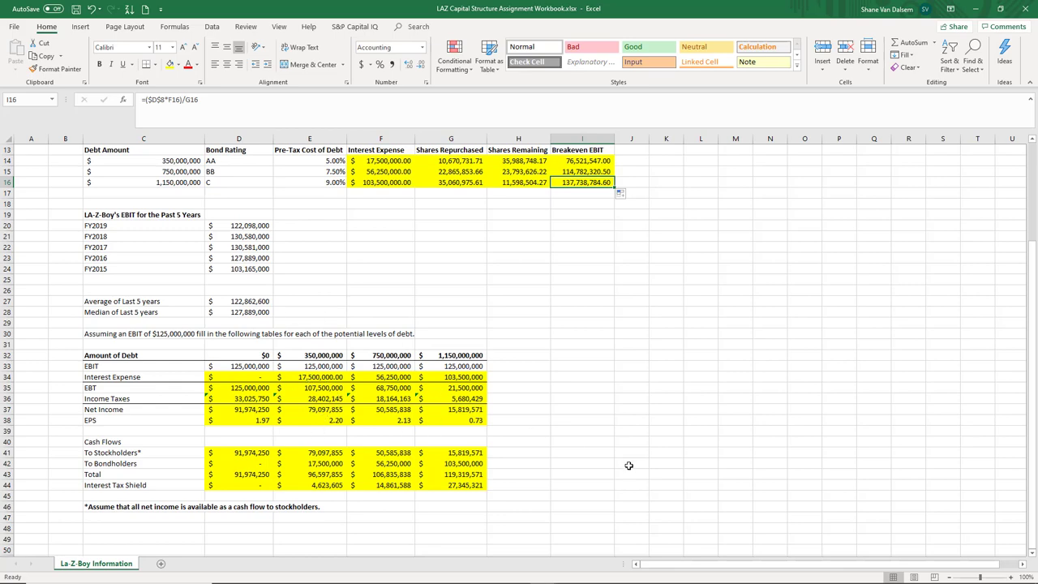
scroll(629, 463, up, 4)
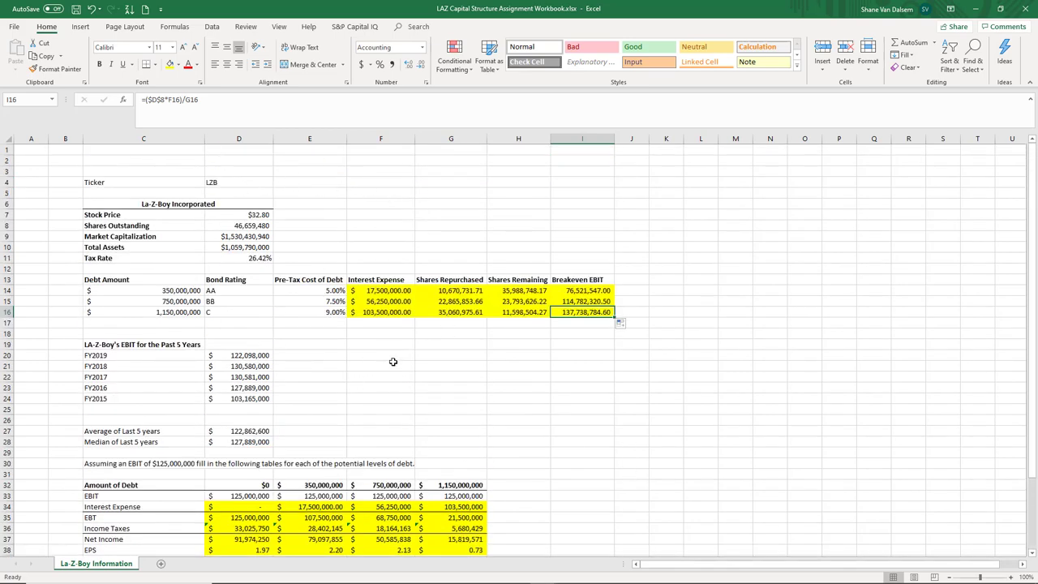
scroll(490, 430, down, 2)
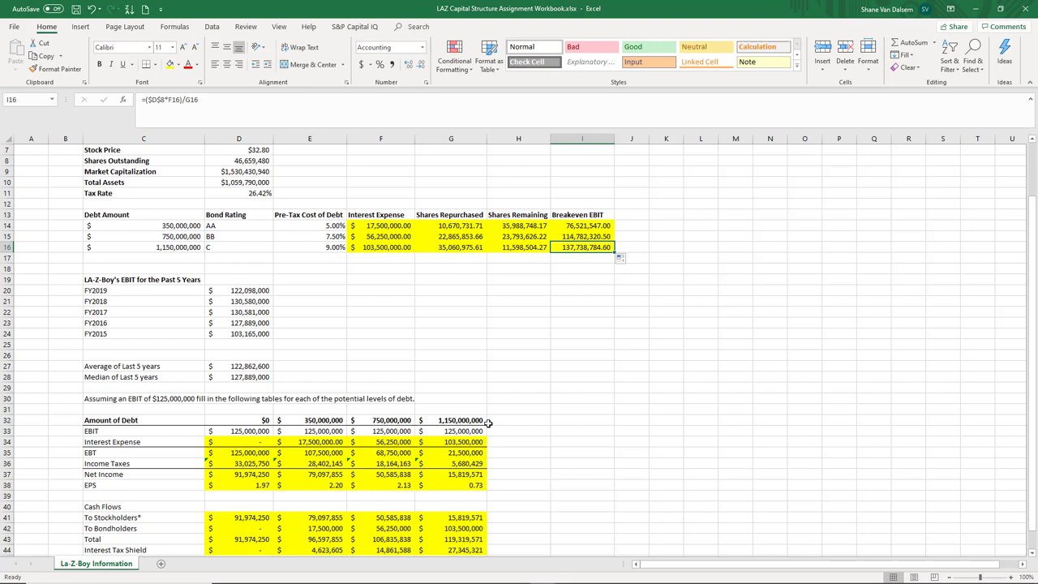
click(172, 226)
drag(172, 226, 264, 226)
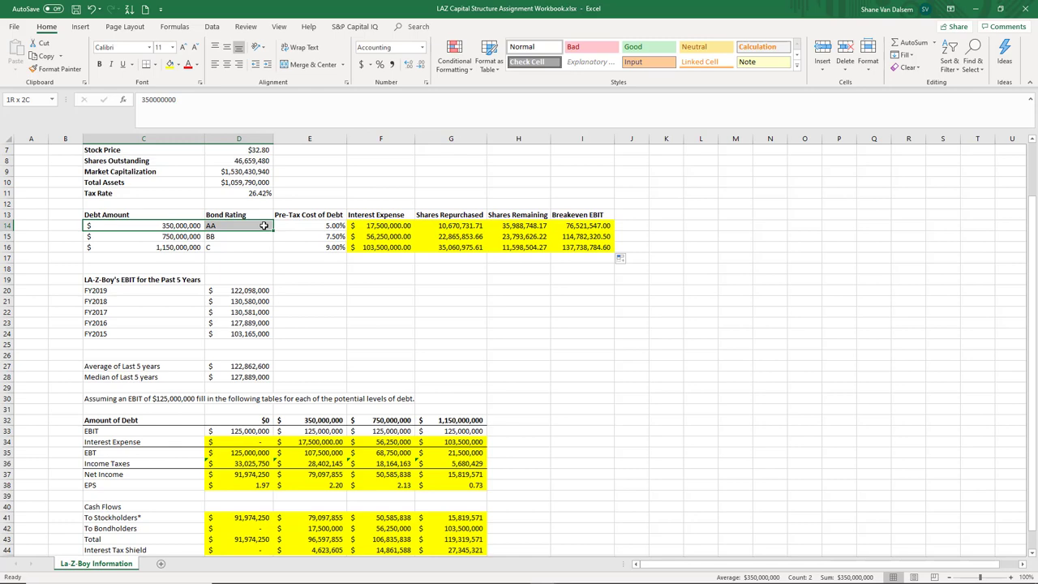
click(182, 235)
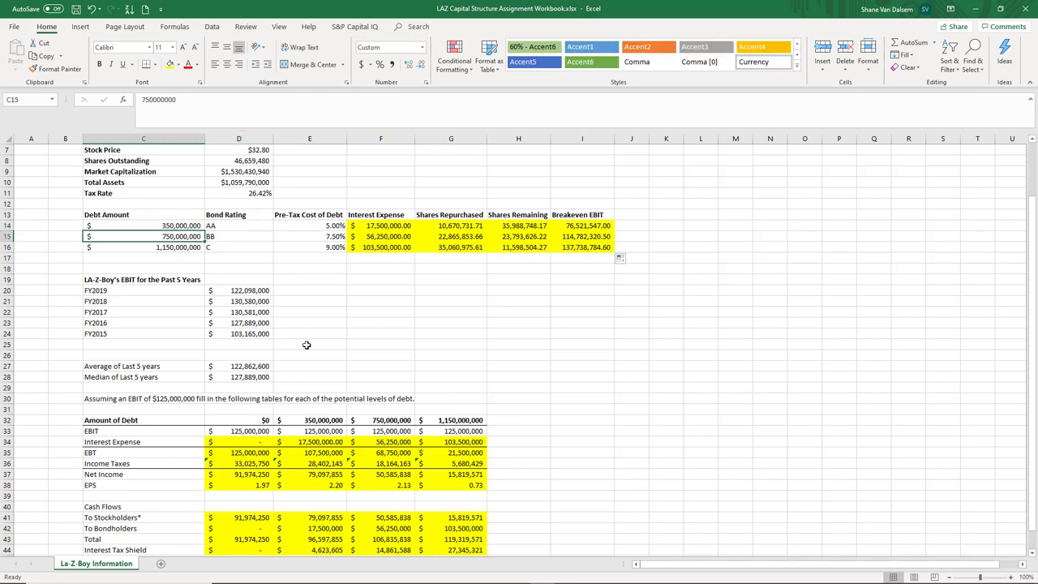
scroll(446, 373, down, 2)
drag(307, 347, 331, 422)
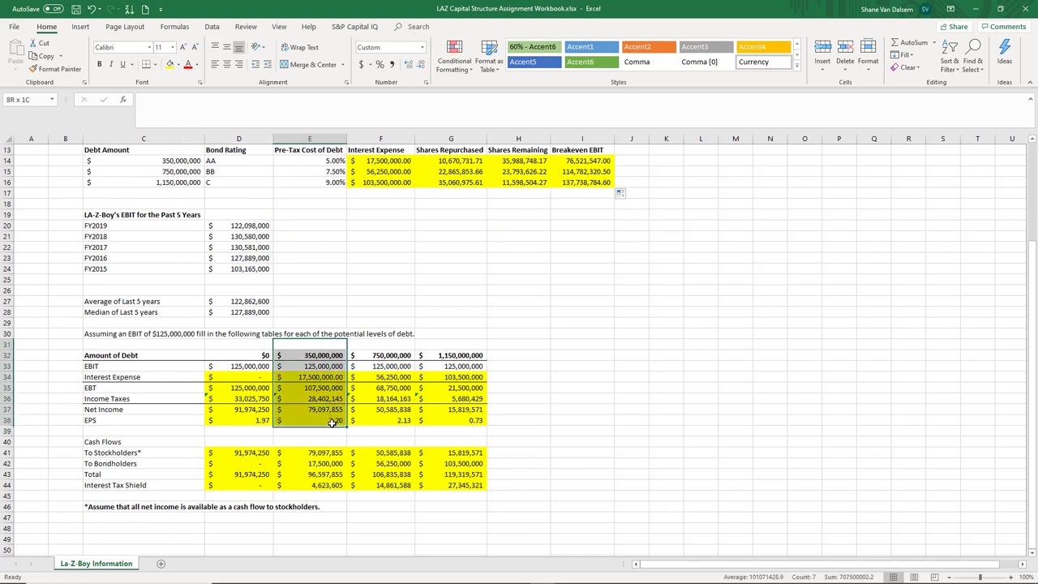
click(331, 421)
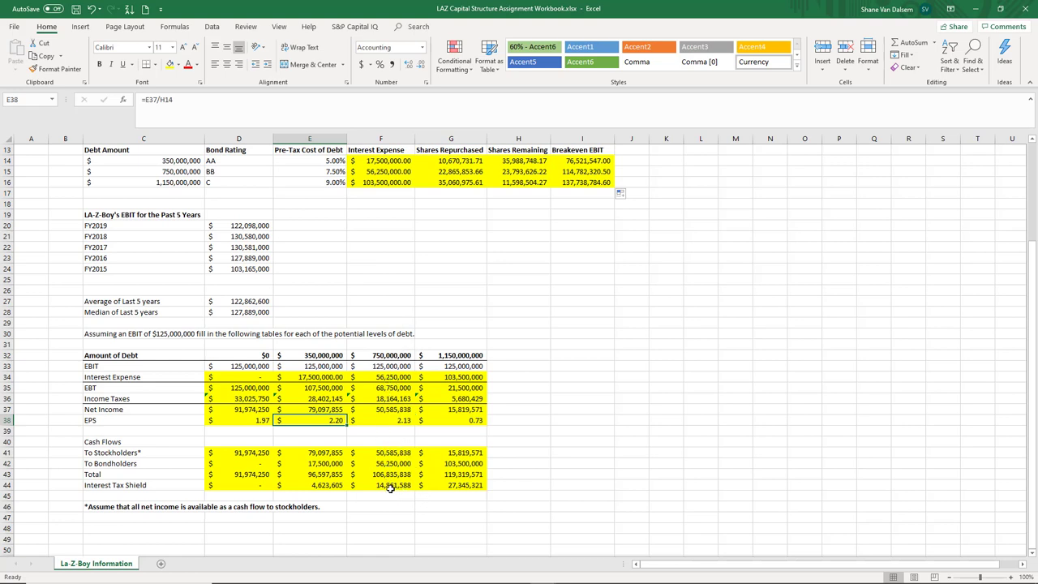
click(384, 486)
click(321, 486)
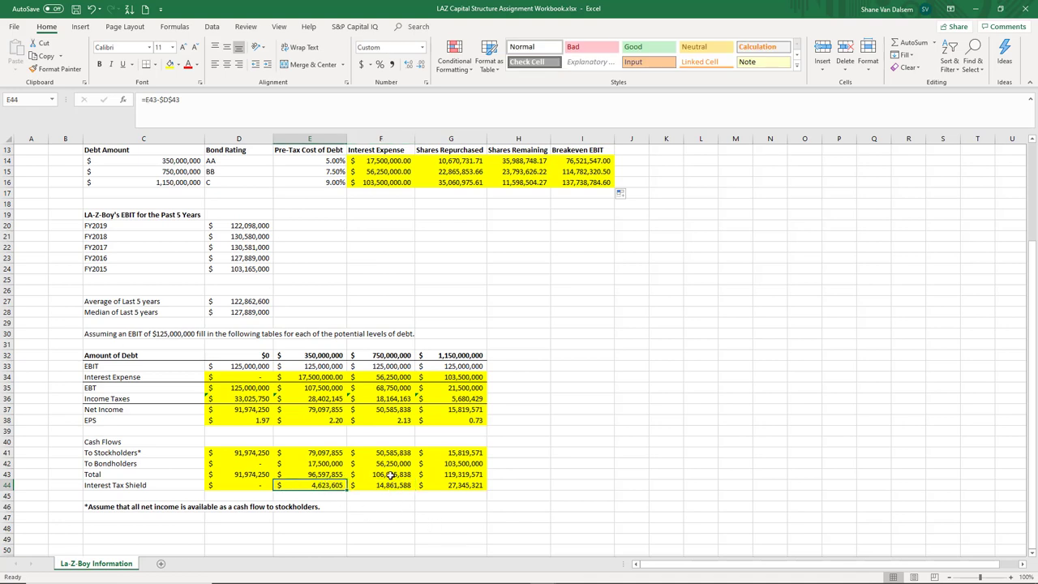
click(335, 454)
click(387, 457)
click(337, 412)
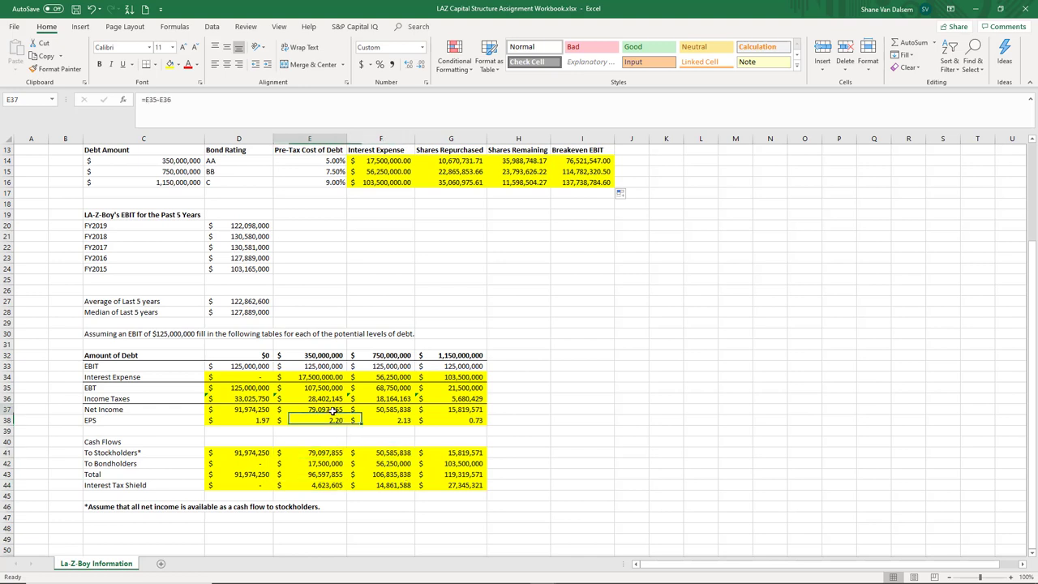
click(322, 419)
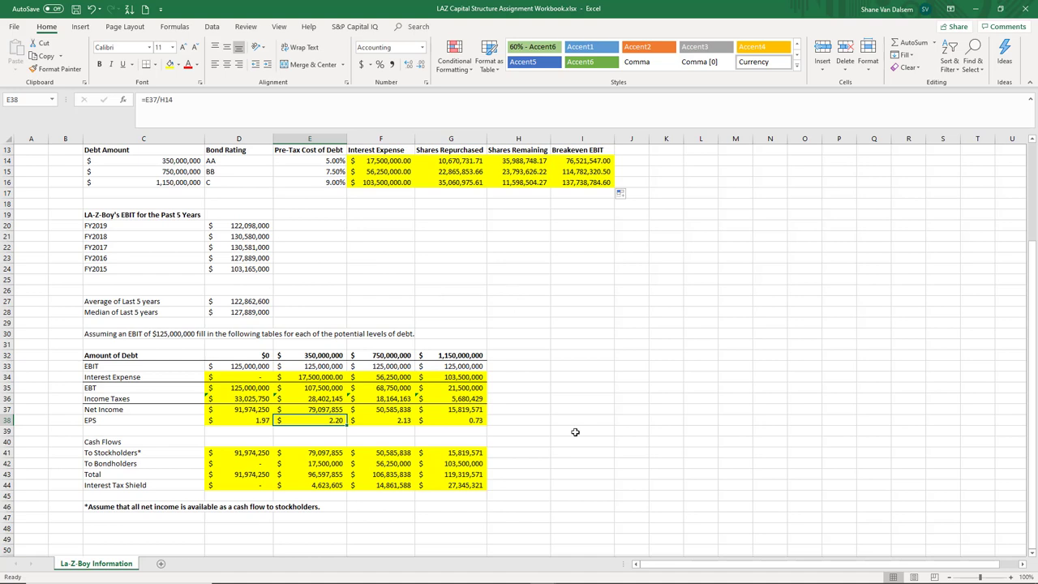
Step: Minimize Excel, view the Capital Structure Supplemental (Group Work) module, then show Damodaran Online
click(976, 10)
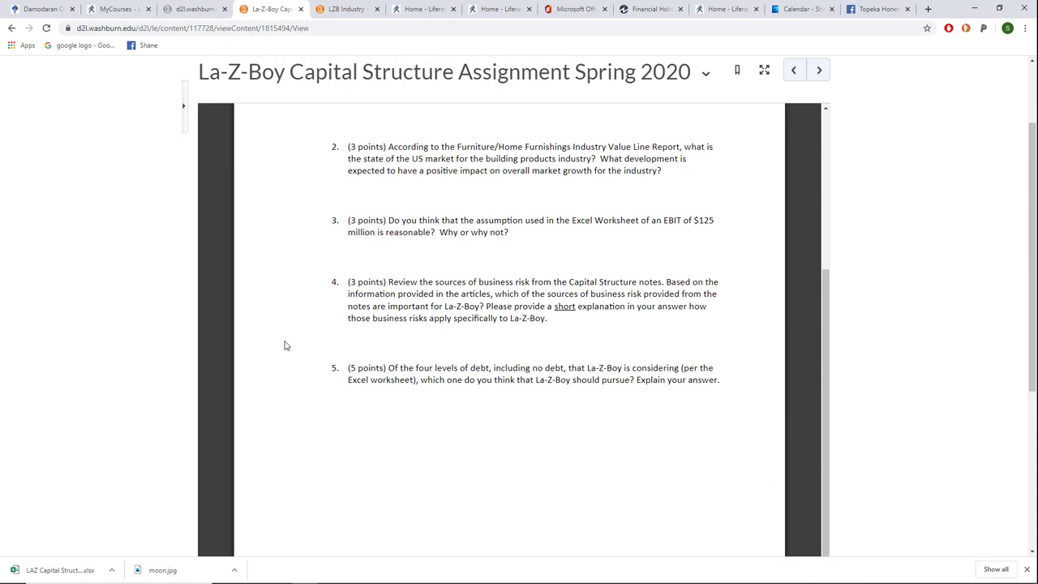
key(alt+Left)
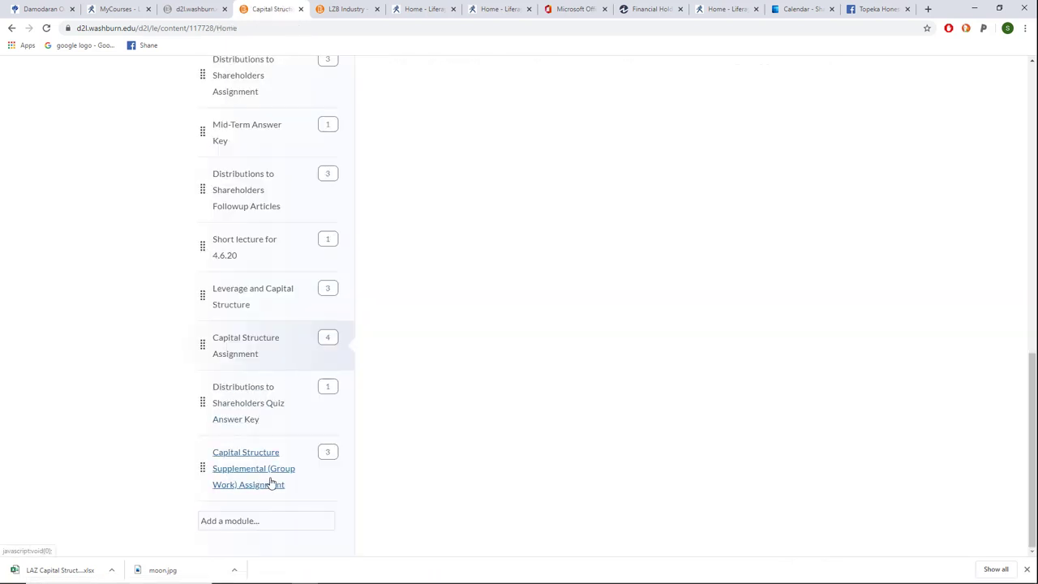
click(251, 475)
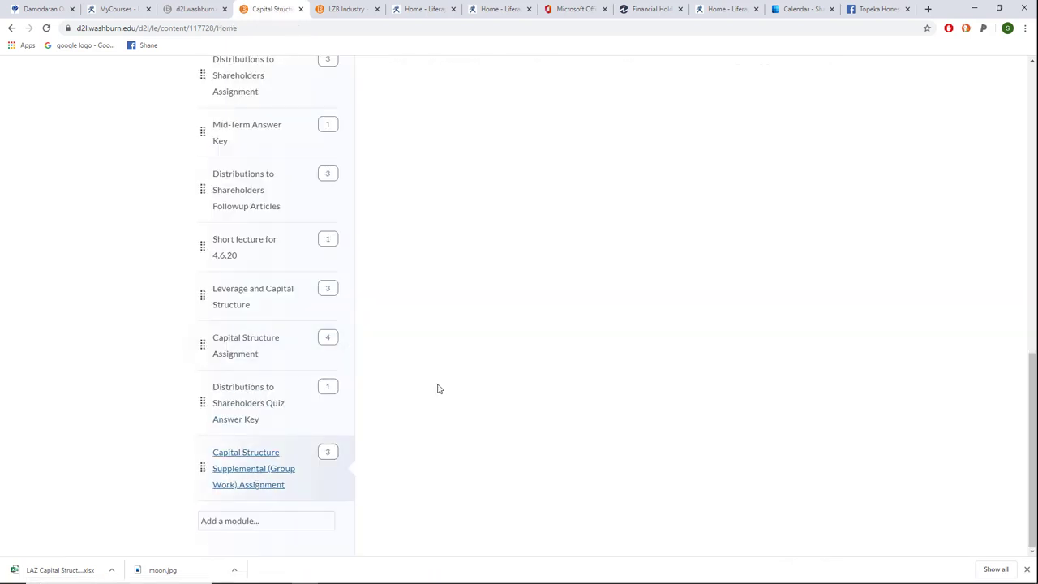
scroll(523, 383, up, 5)
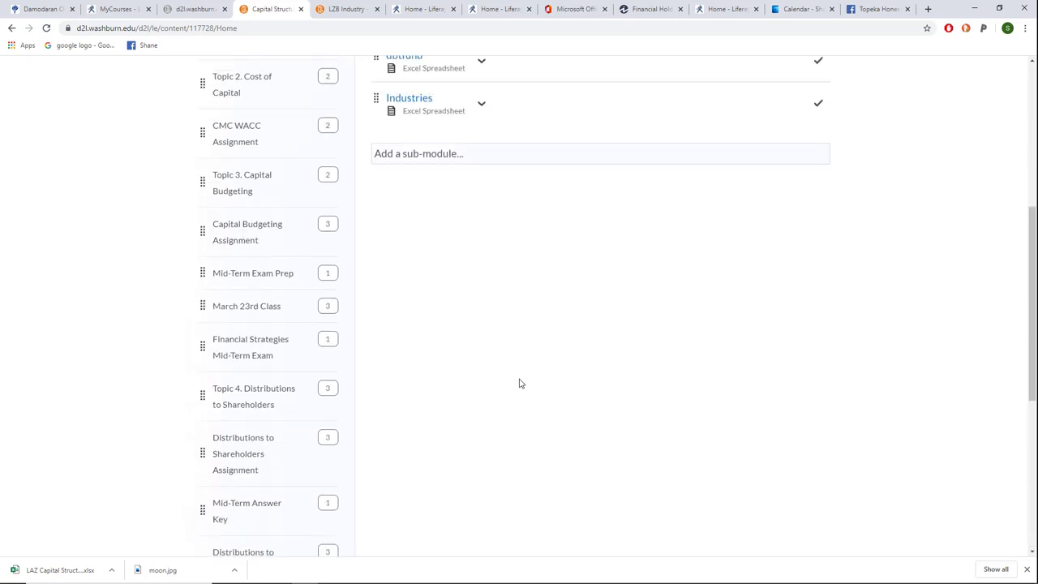
scroll(515, 369, up, 3)
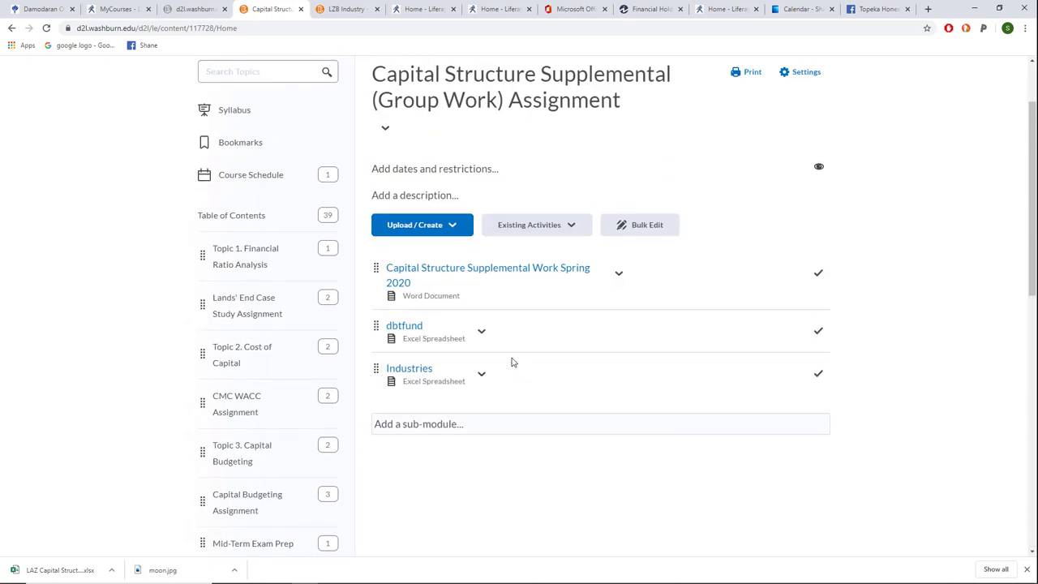
click(27, 11)
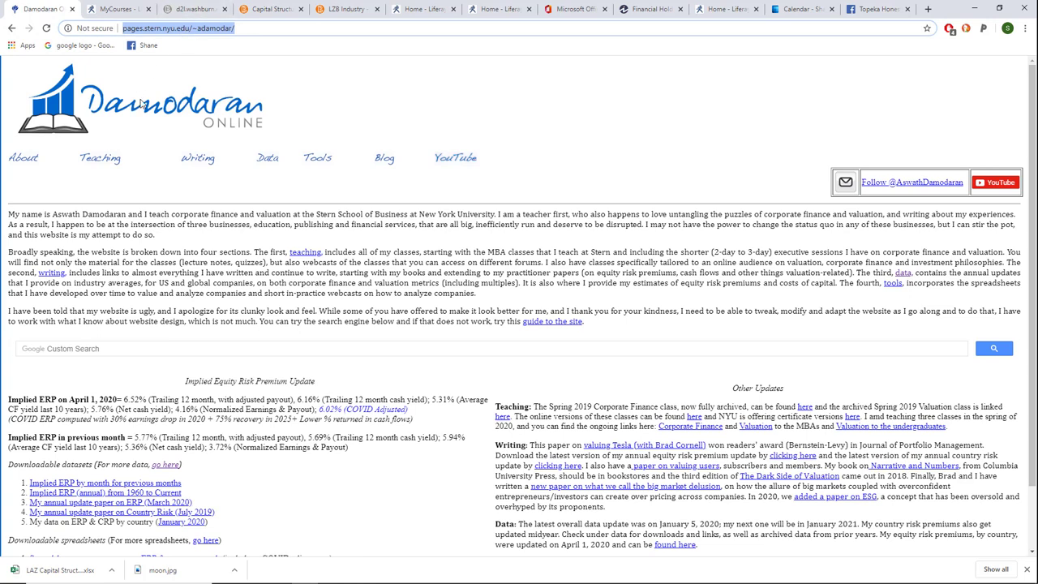
click(194, 31)
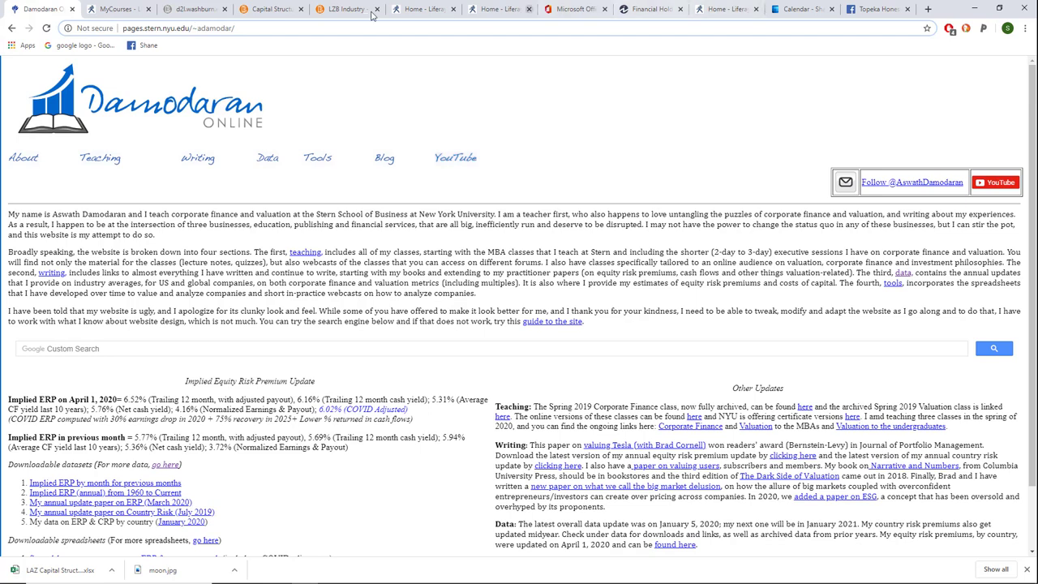
Step: Preview the dbtfund spreadsheet from the Capital Structure page, then return to the Supplemental module list
click(126, 8)
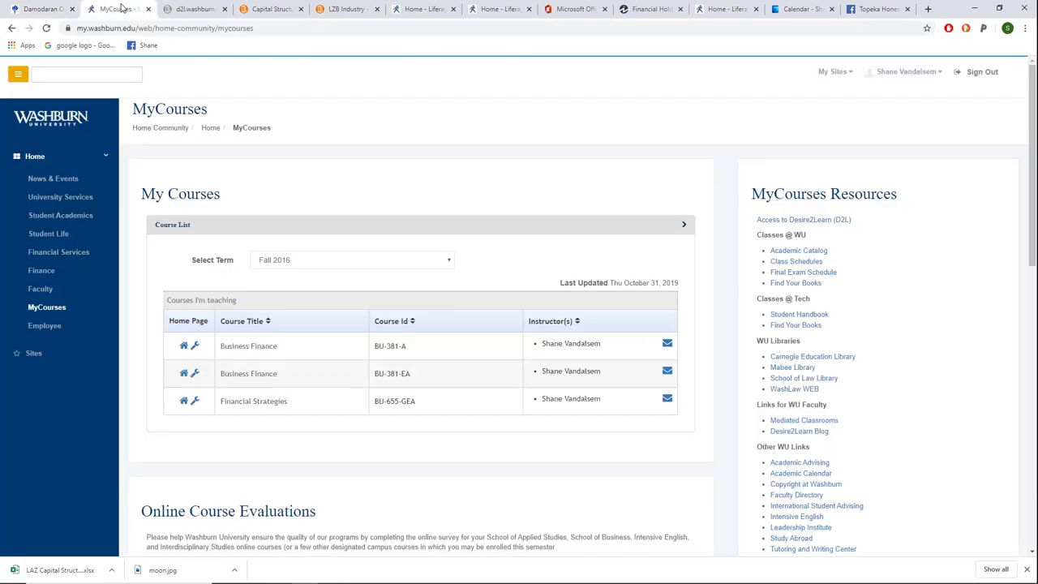
click(202, 10)
click(269, 9)
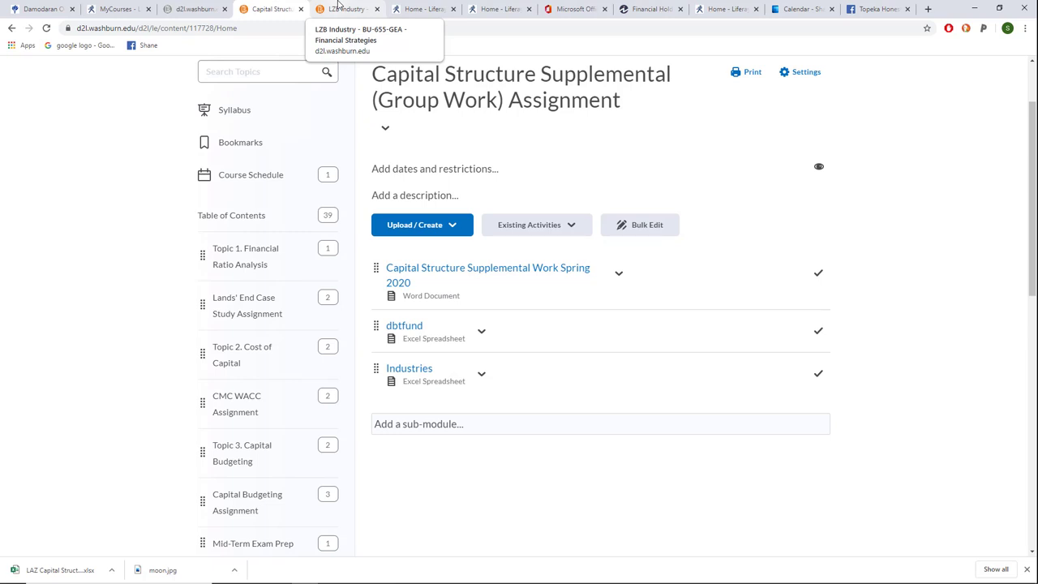
click(410, 328)
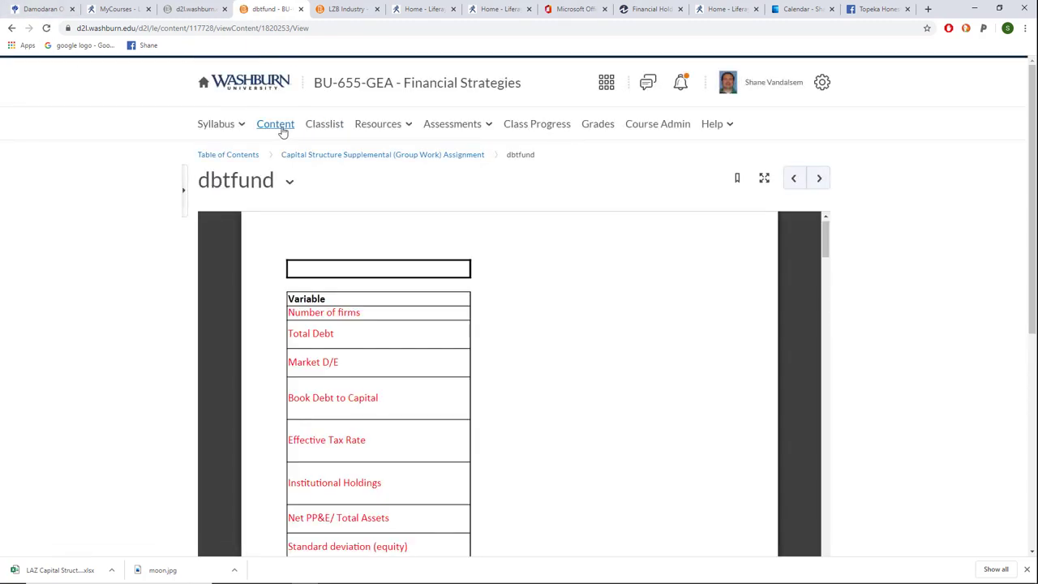
click(275, 123)
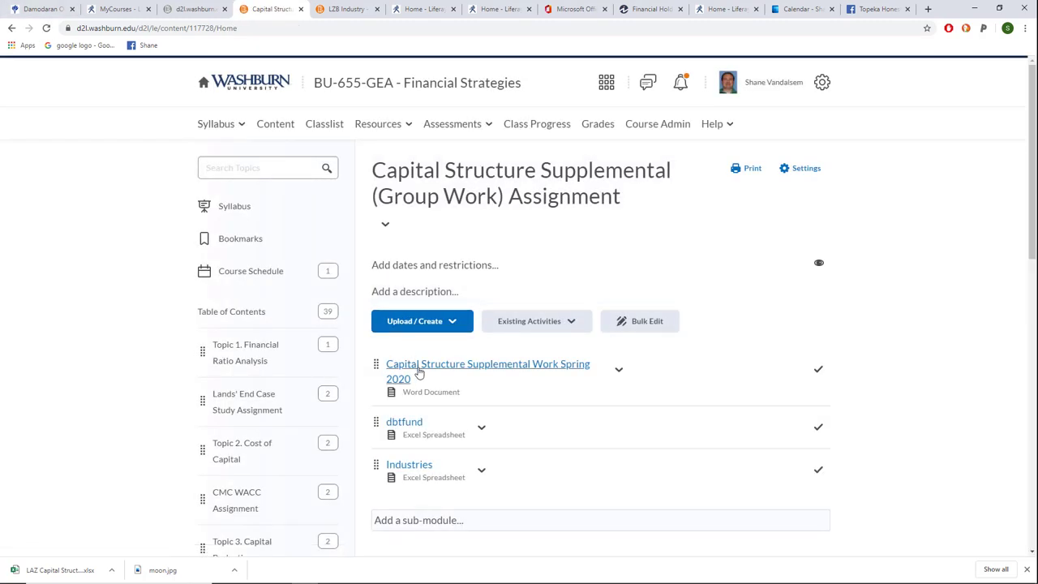
Step: Open the Capital Structure Supplemental Work Spring 2020 document and scroll to its instructions
click(418, 370)
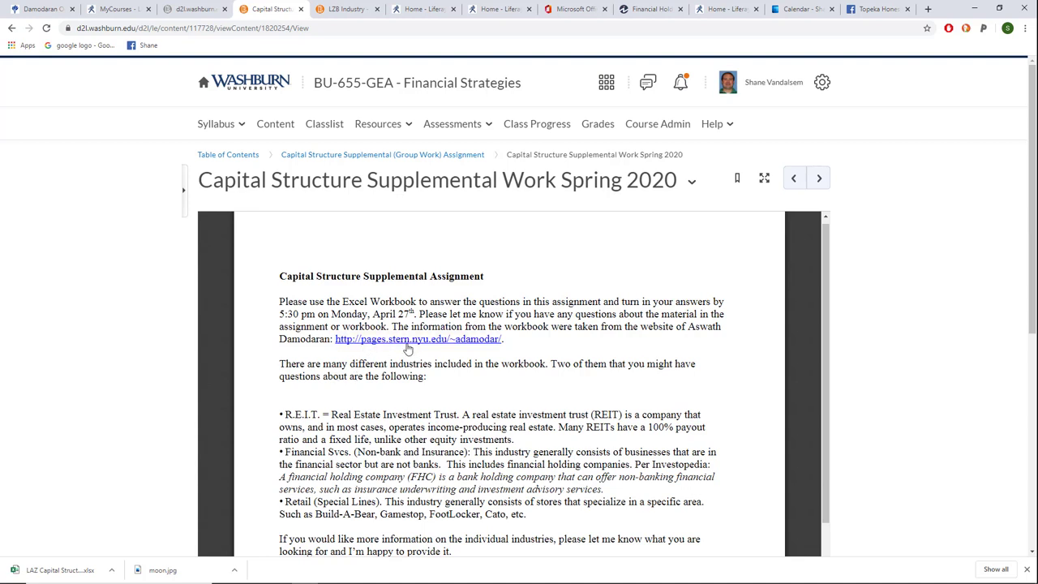
scroll(438, 381, down, 1)
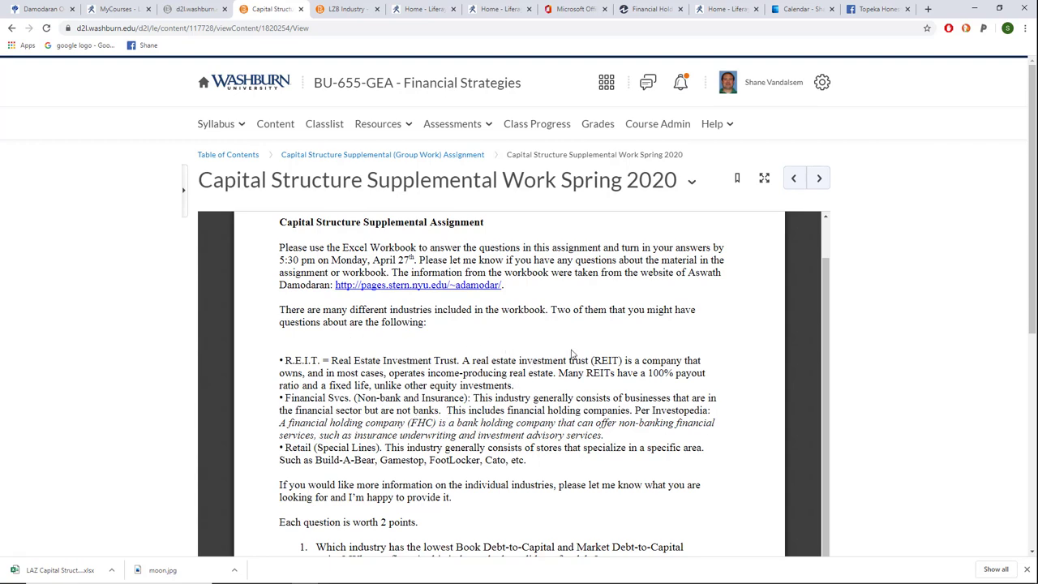
Step: Scroll down to the industry definitions and the first three debt-to-capital and tax-rate questions
scroll(494, 360, down, 1)
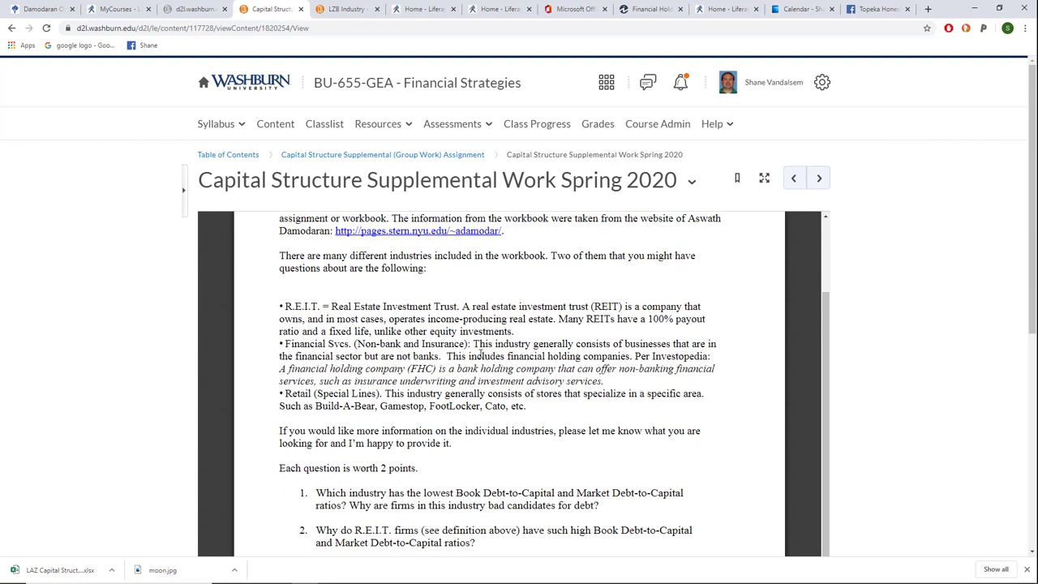
scroll(462, 366, down, 1)
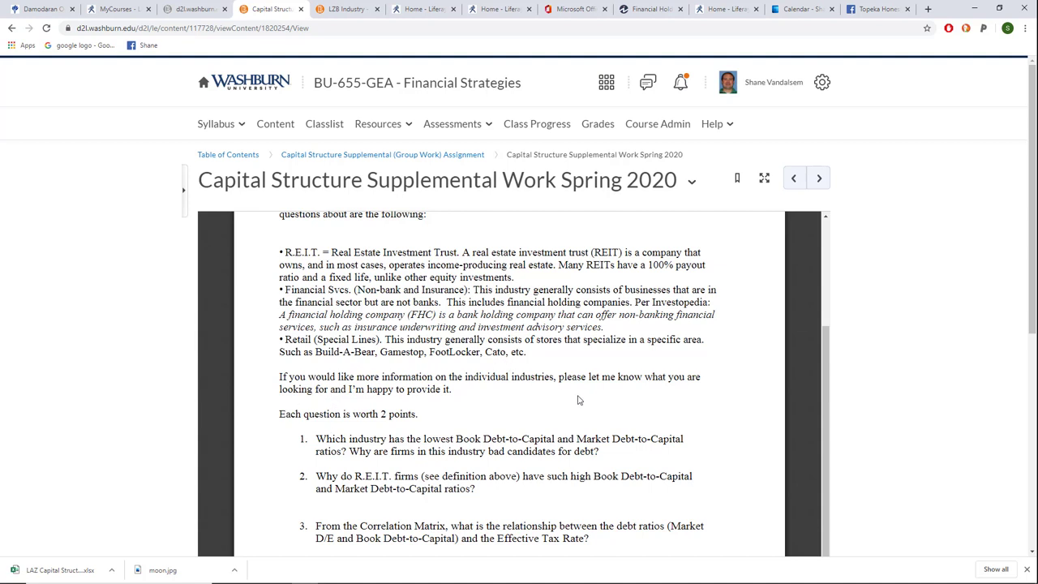
Step: Switch away from Chrome toward the Word copy of the supplemental assignment
key(alt+Tab)
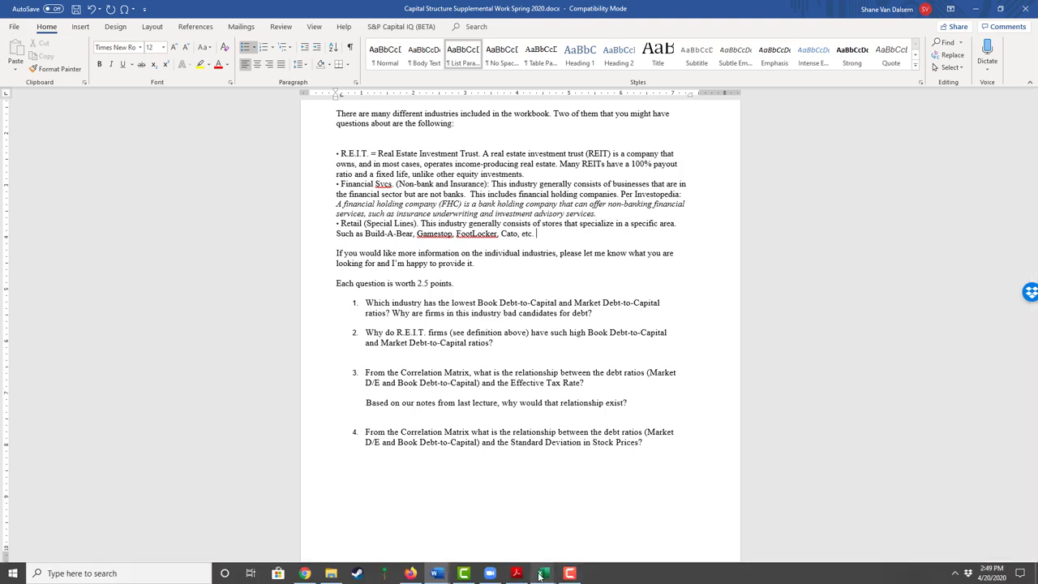
mouse_move(541, 573)
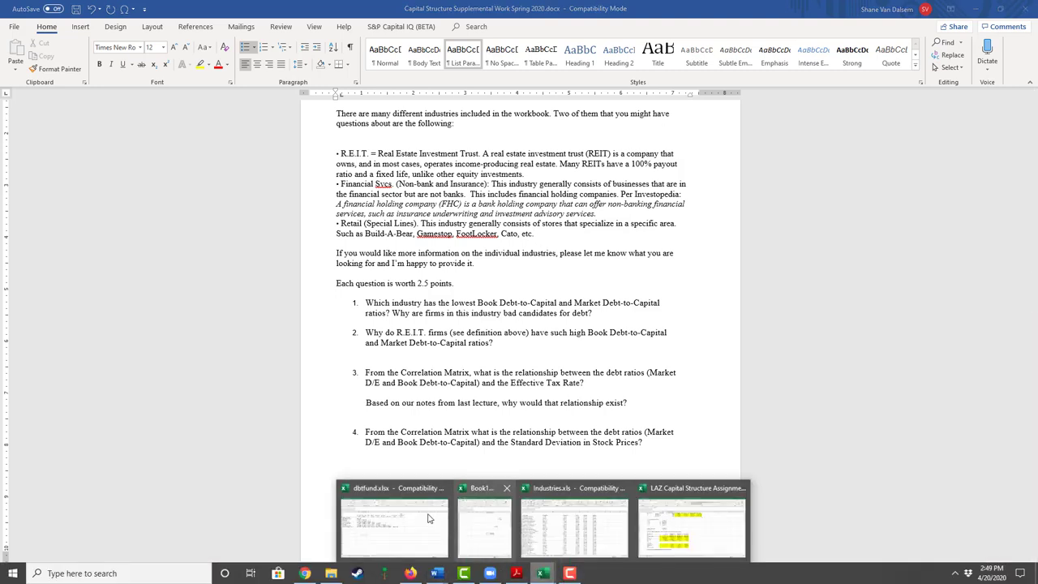
Step: In dbtfund.xlsx, check Variable Definitions, then sort Industry Averages by Book Debt to Capital, largest first
click(412, 523)
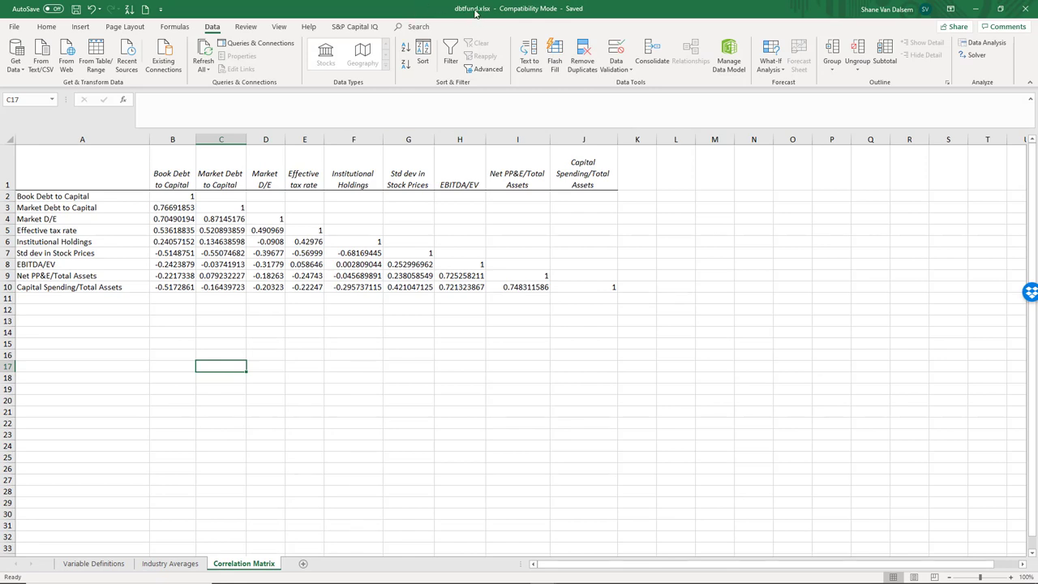
click(107, 564)
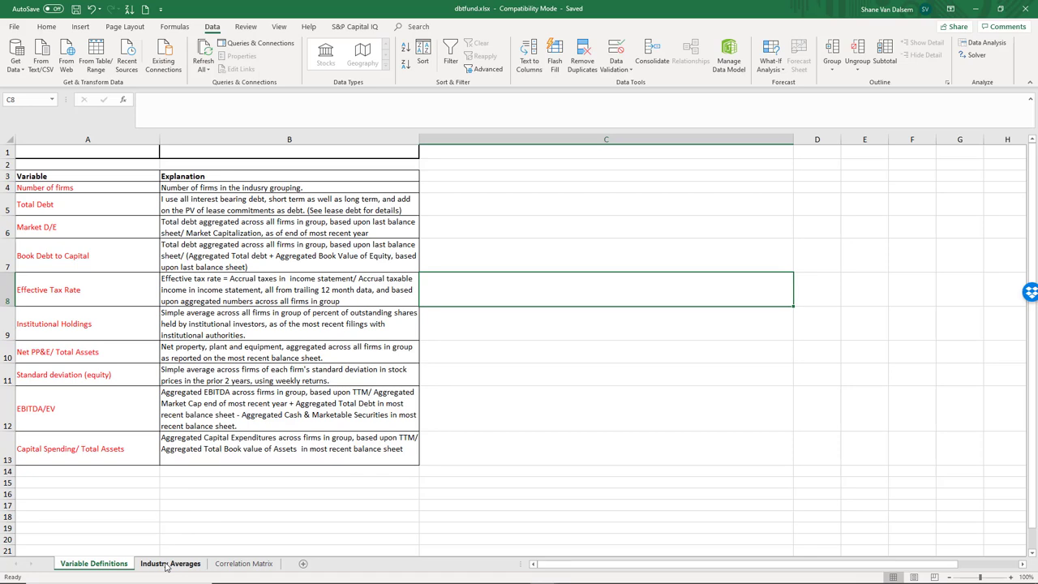
click(166, 565)
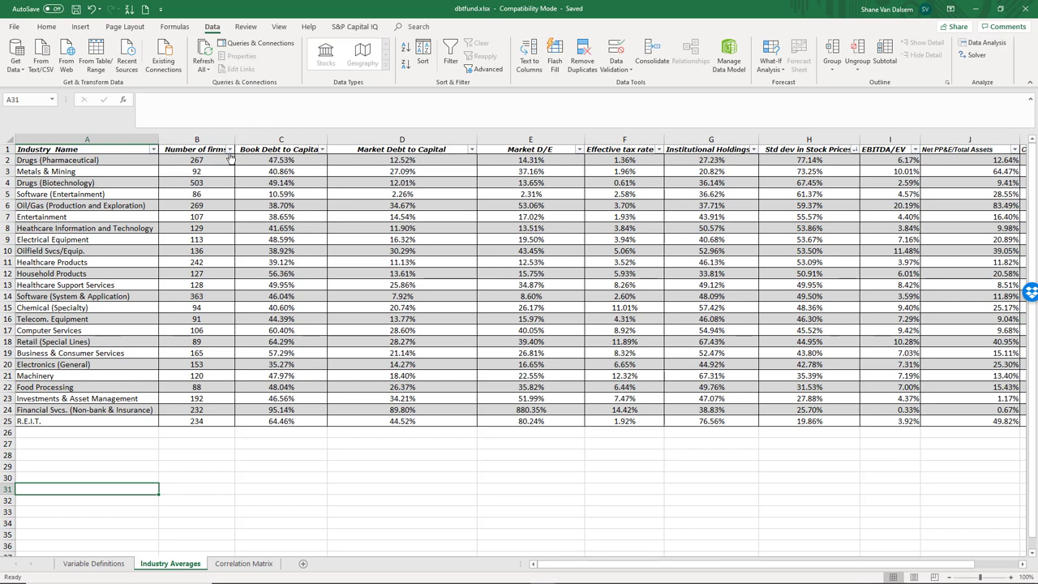
click(321, 150)
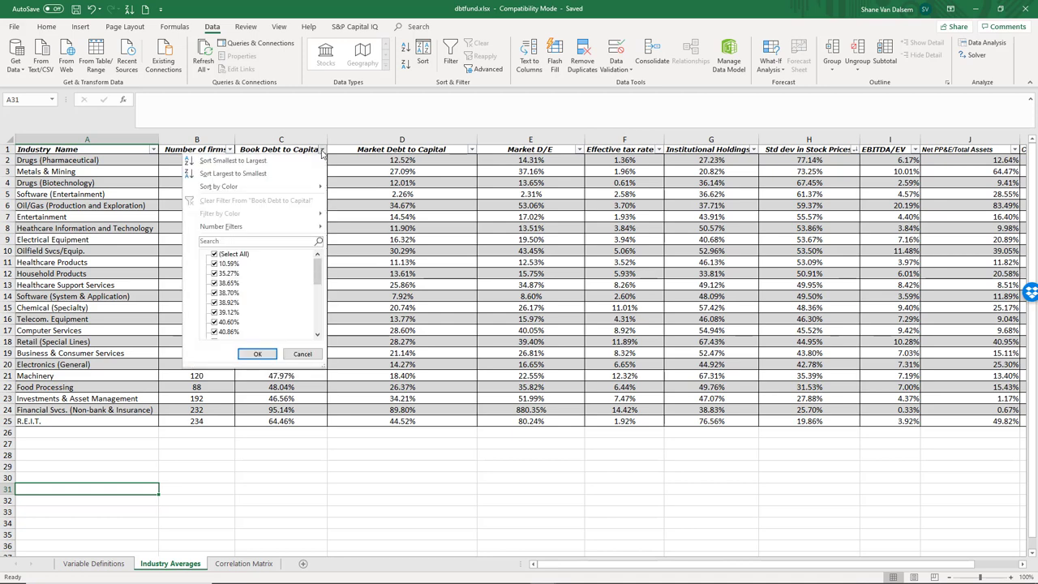
click(235, 174)
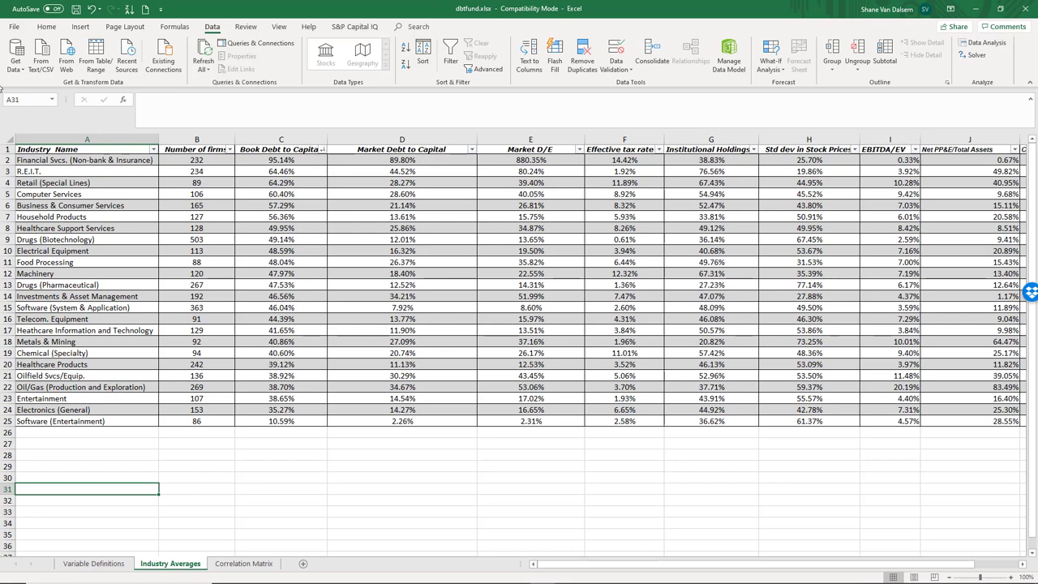
Step: On the Correlation Matrix sheet, highlight B3:H10, then the Book and Market Debt to Capital columns
click(242, 564)
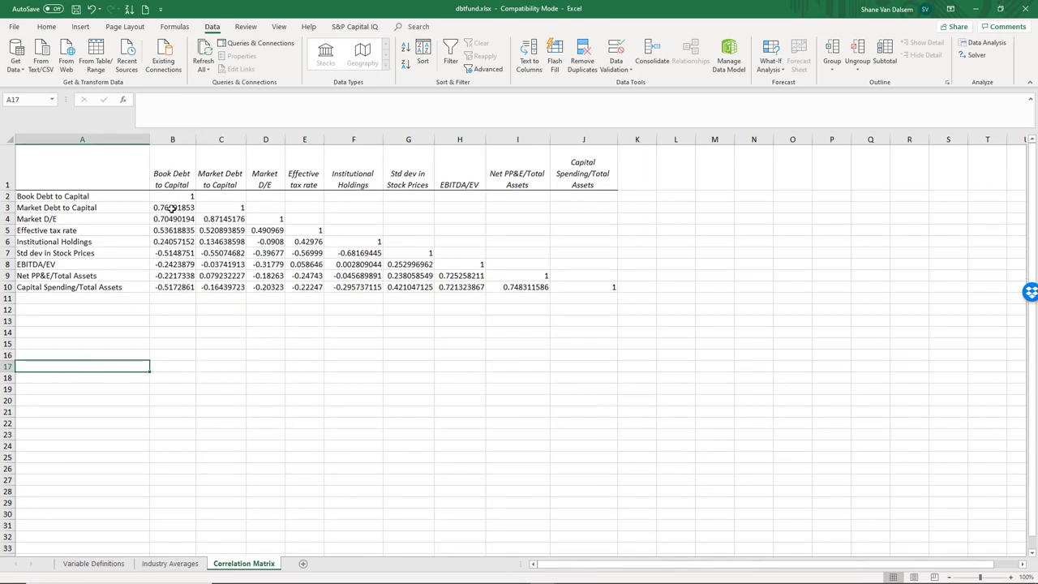
drag(171, 207, 435, 290)
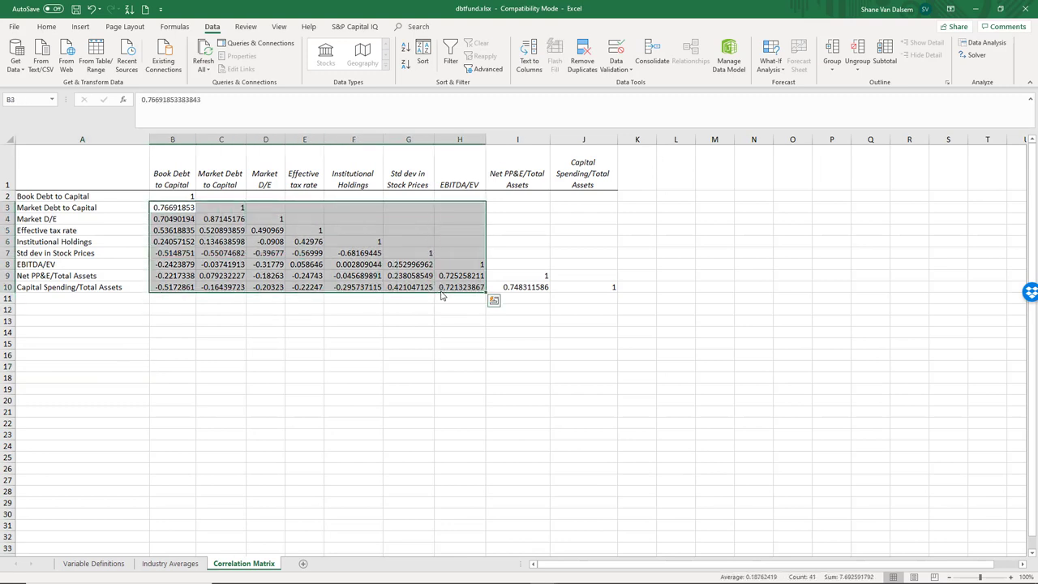
drag(172, 209, 200, 287)
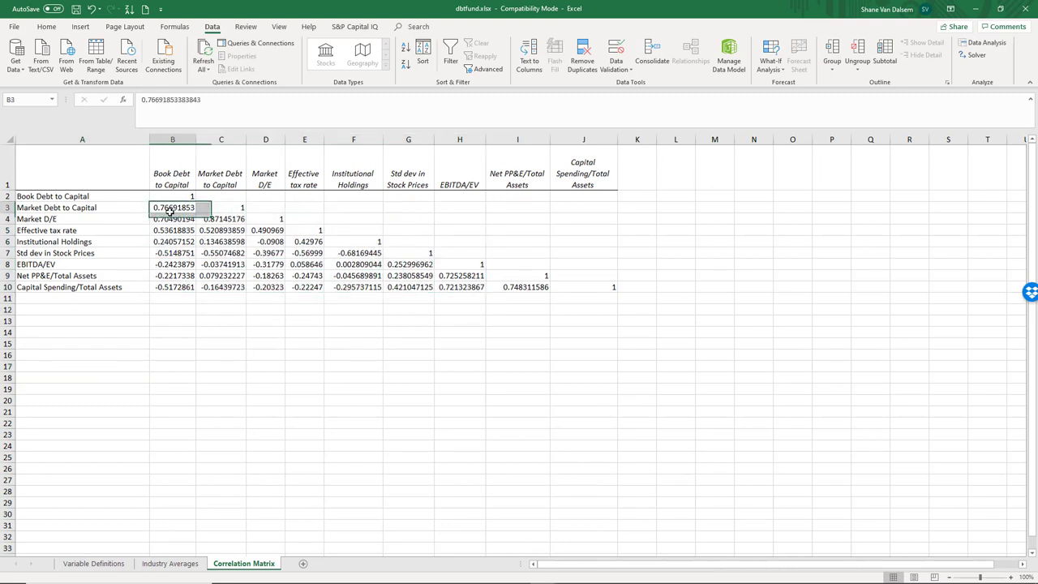
click(200, 287)
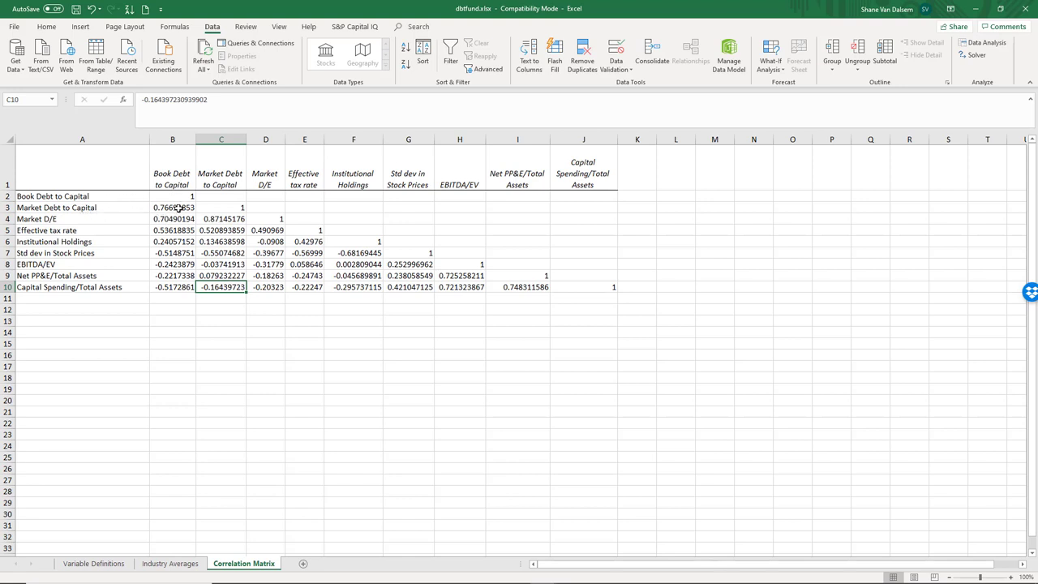
Step: Point out the Effective tax rate row in the matrix, then minimize Excel
drag(241, 354, 268, 354)
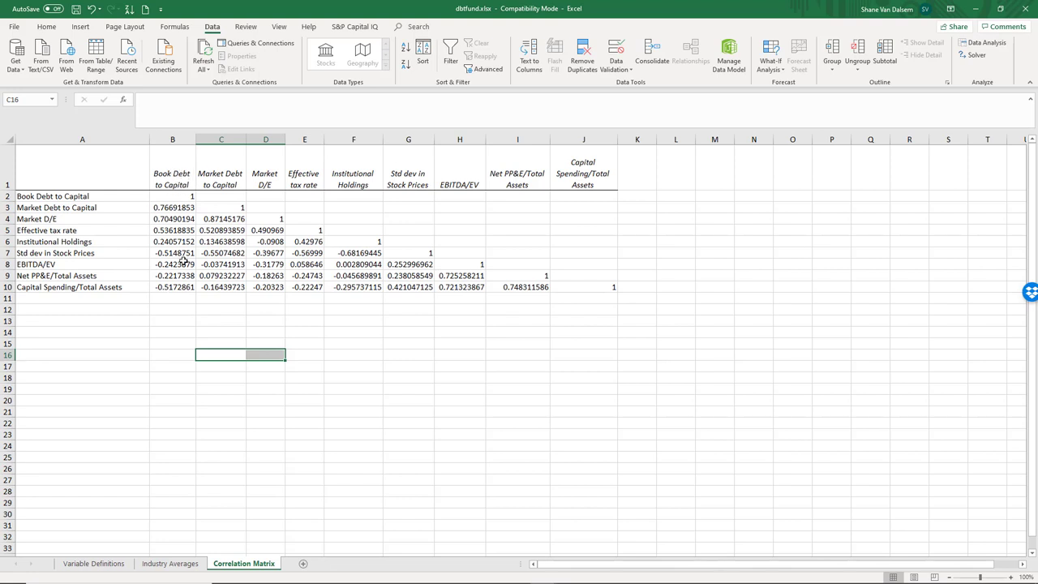
click(443, 354)
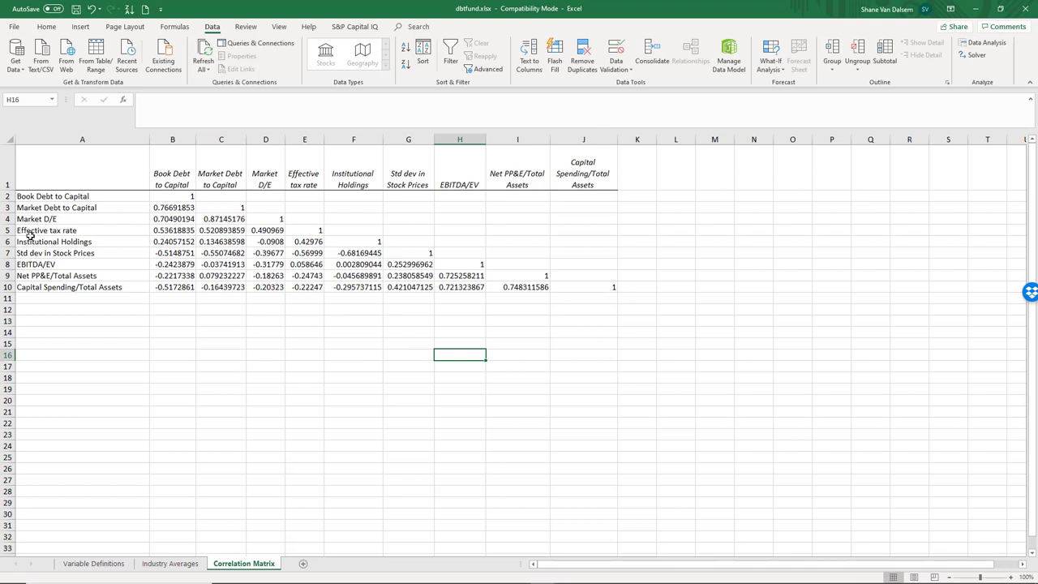
click(28, 231)
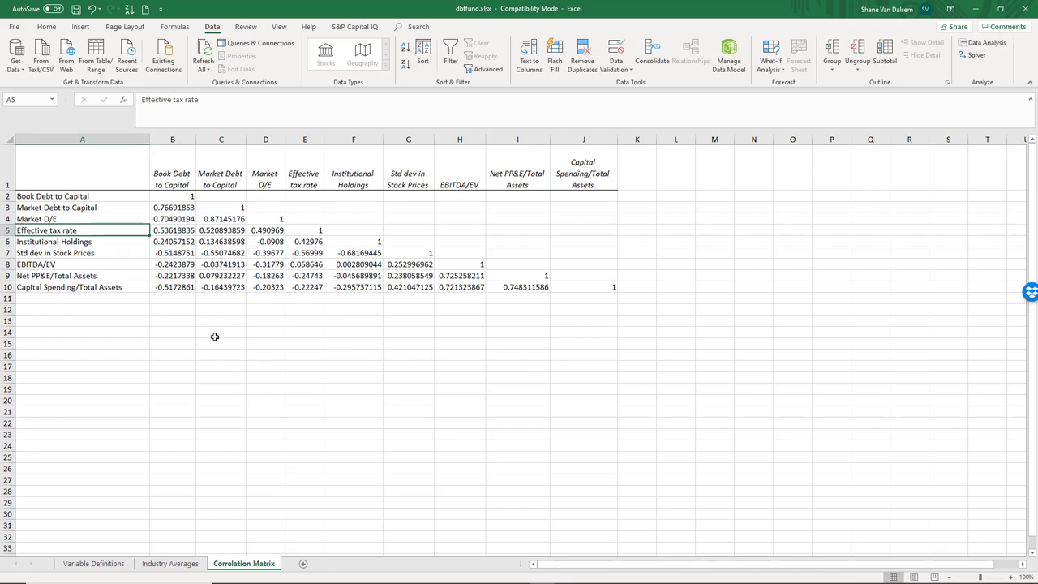
click(29, 253)
click(498, 423)
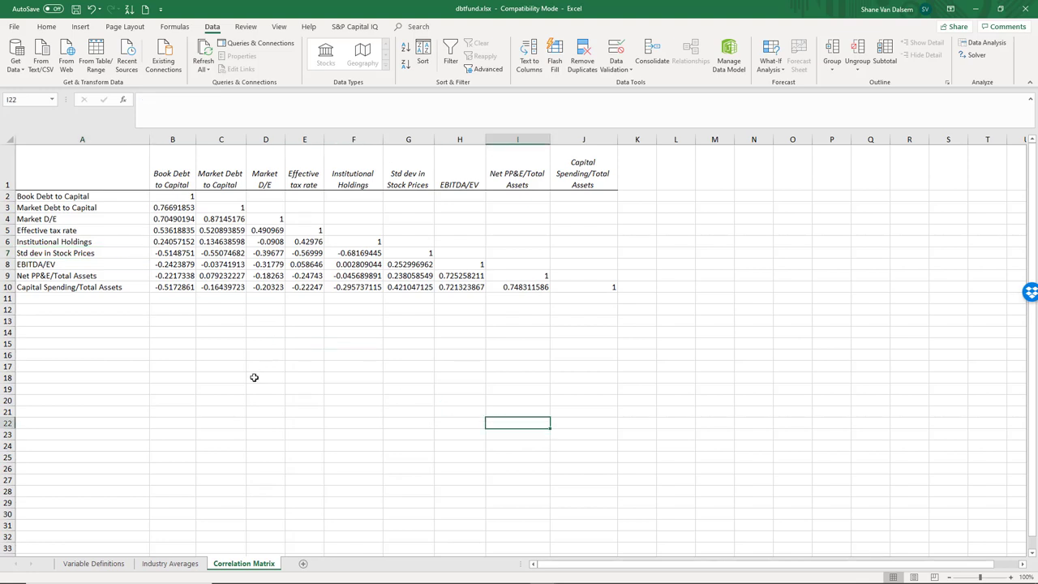
click(386, 467)
click(978, 9)
mouse_move(541, 573)
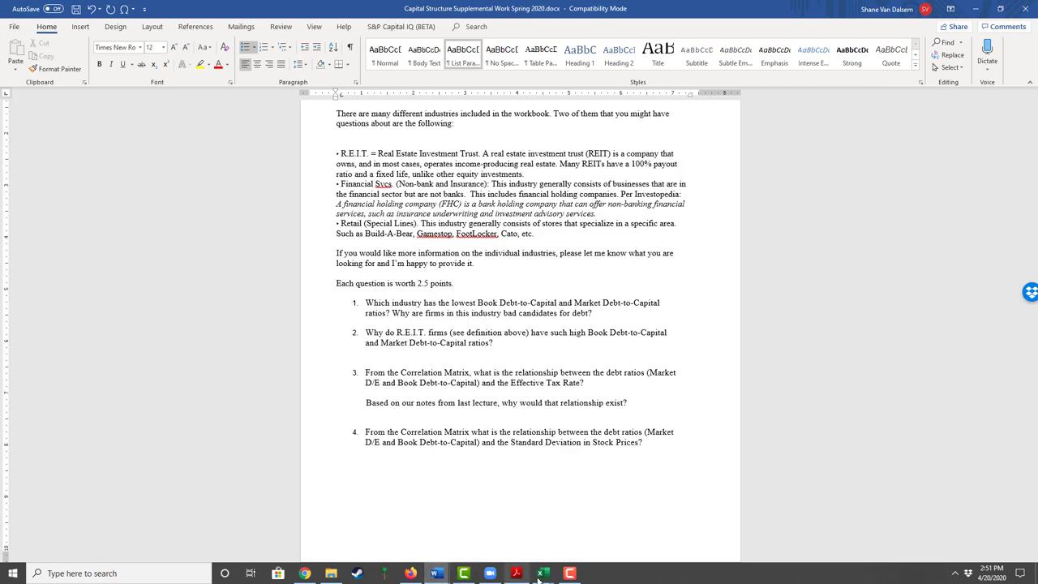
Step: Bring up Industries.xls and scroll its US sheet down to the Banks (Regional) rows
click(542, 573)
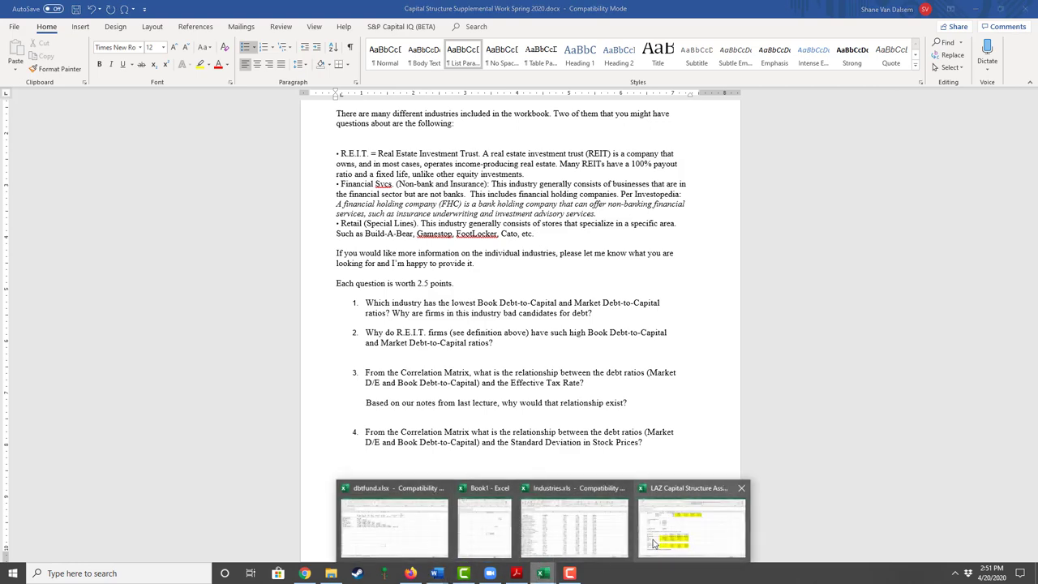
mouse_move(574, 527)
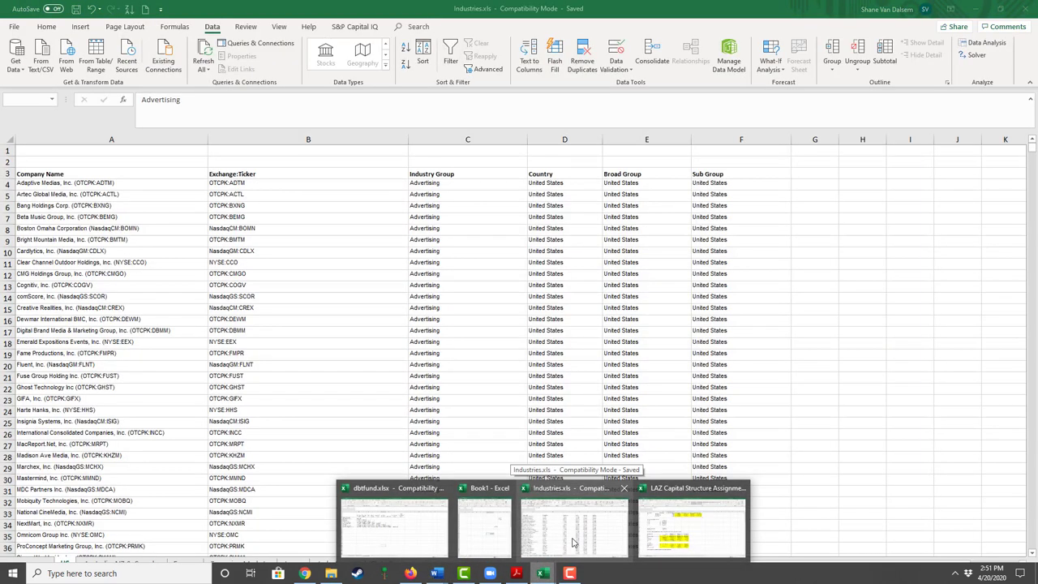
click(573, 542)
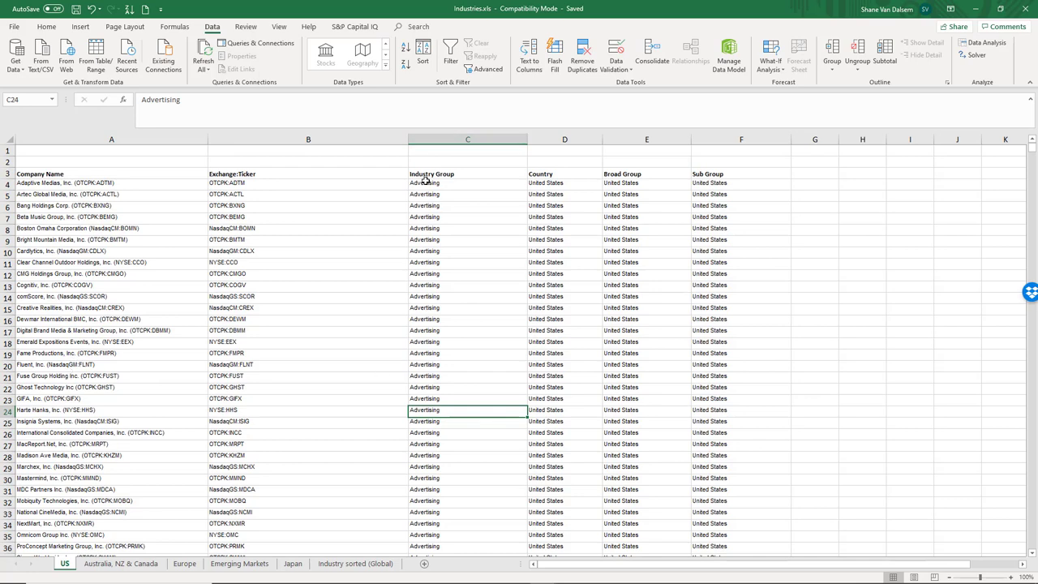
scroll(428, 433, down, 4)
scroll(443, 235, up, 4)
scroll(403, 322, down, 6)
scroll(402, 356, down, 8)
scroll(409, 369, down, 5)
scroll(410, 371, down, 10)
scroll(414, 371, down, 12)
scroll(418, 371, down, 9)
scroll(419, 371, down, 1)
scroll(418, 371, down, 12)
scroll(419, 370, down, 8)
scroll(420, 370, down, 8)
scroll(423, 368, down, 7)
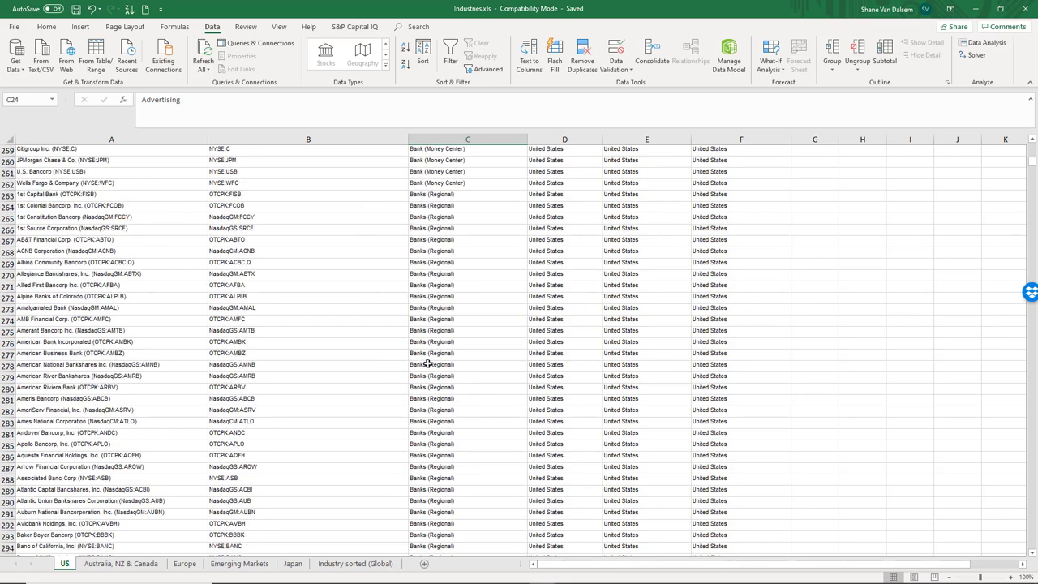
Step: Scroll the US sheet to rows 490–525, the regional bancorps named First
scroll(428, 367, down, 6)
scroll(432, 376, down, 9)
scroll(434, 379, down, 6)
scroll(433, 389, down, 9)
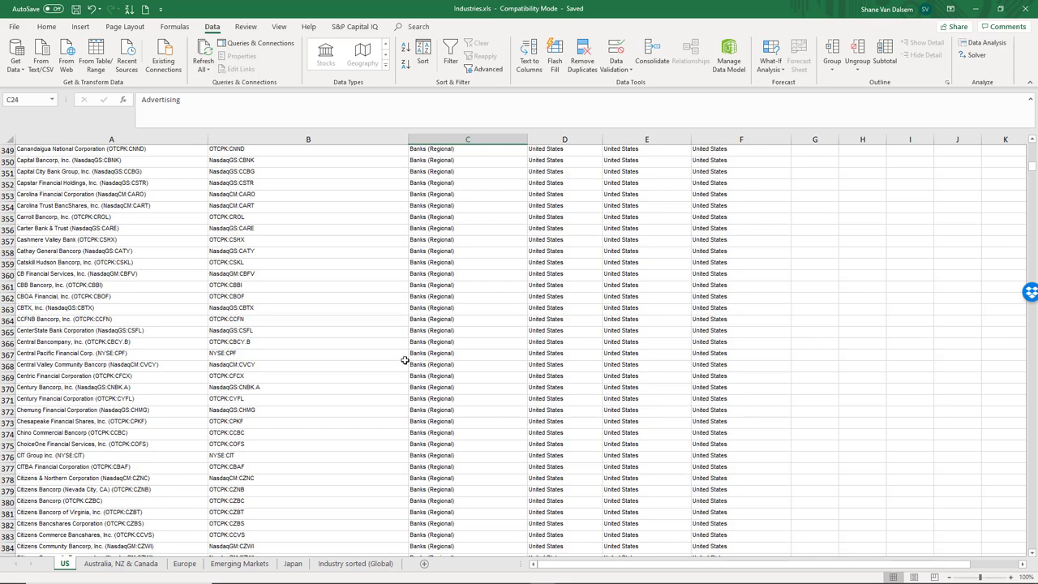
scroll(410, 374, down, 7)
scroll(420, 446, down, 6)
scroll(430, 482, down, 15)
scroll(438, 486, down, 10)
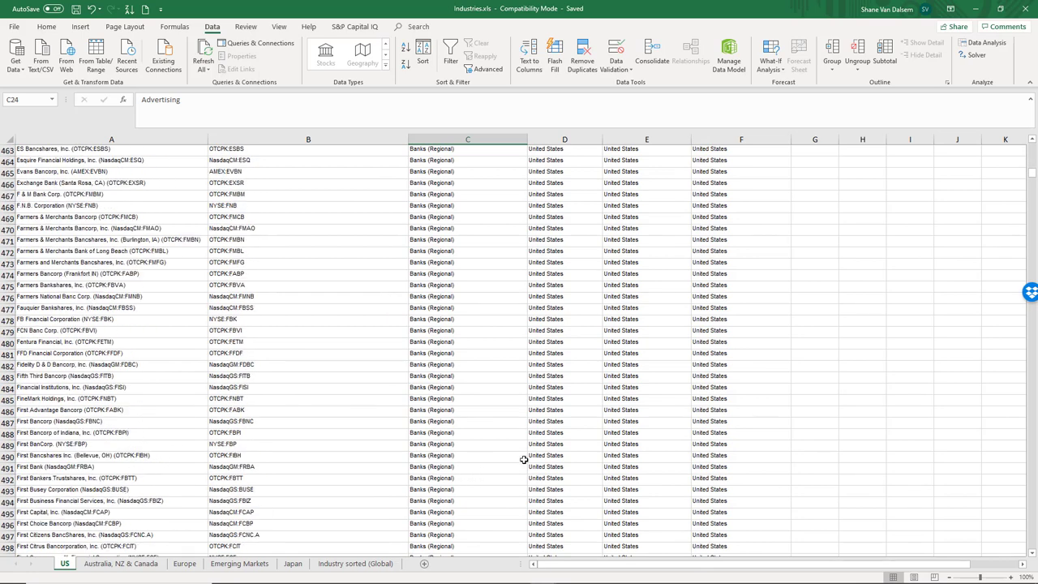
scroll(203, 454, down, 5)
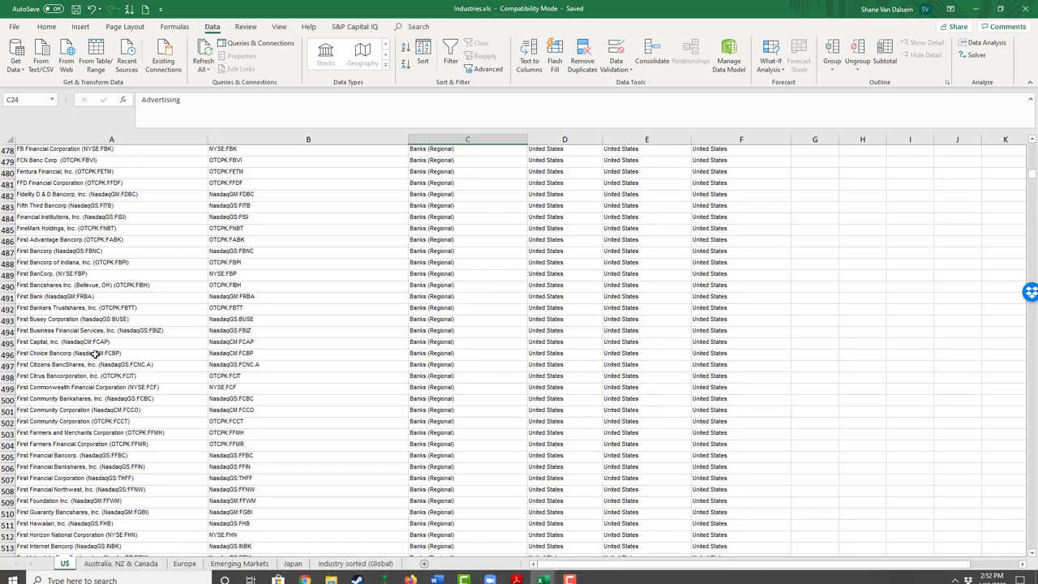
scroll(460, 418, down, 7)
scroll(461, 419, down, 3)
scroll(390, 458, down, 5)
scroll(389, 457, up, 3)
scroll(398, 457, up, 3)
scroll(403, 430, up, 3)
scroll(402, 397, up, 2)
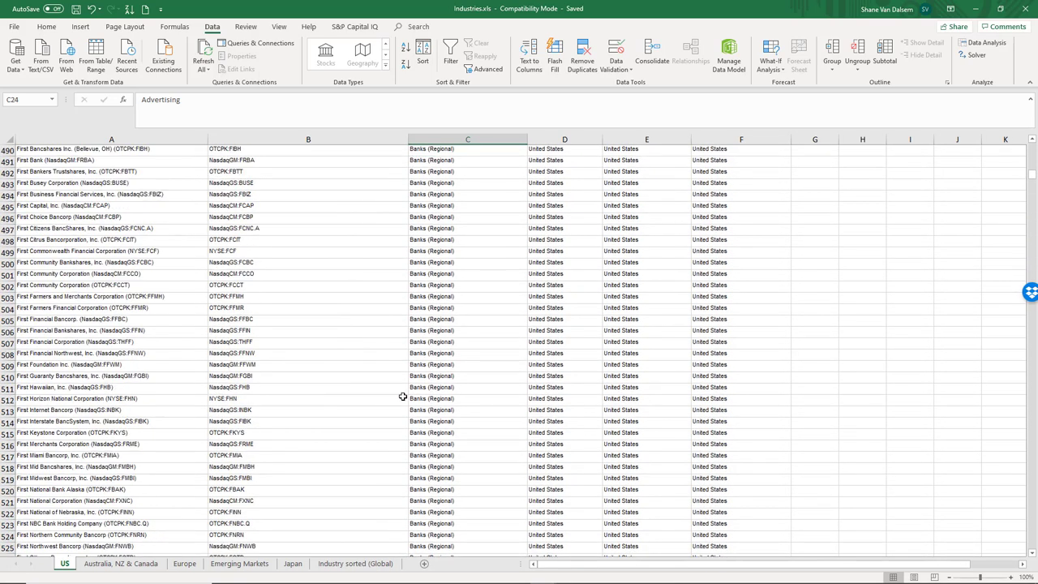